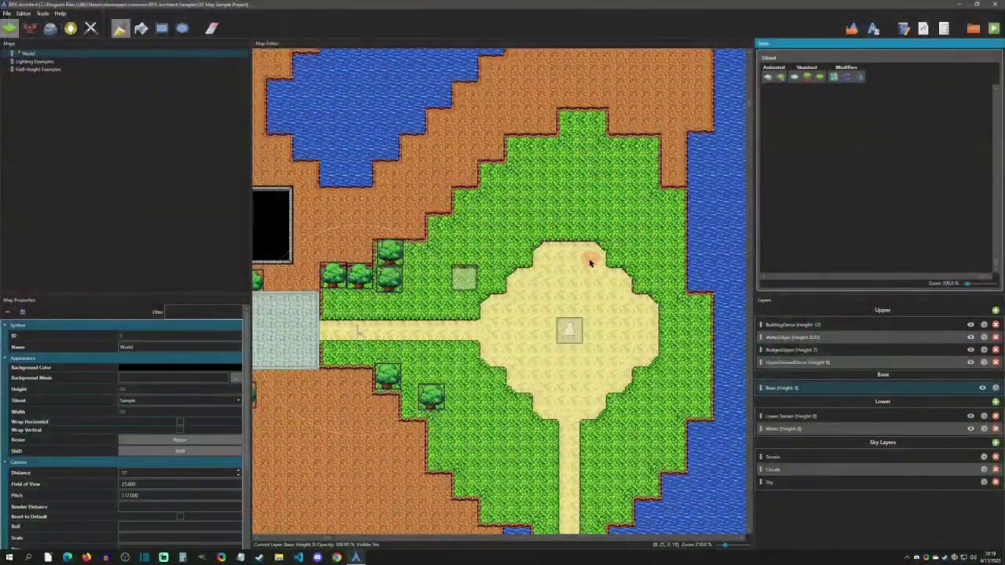
# - Activate the Doodad tool and preview TreeCardCross in the Trees category
pyautogui.click(50, 30)
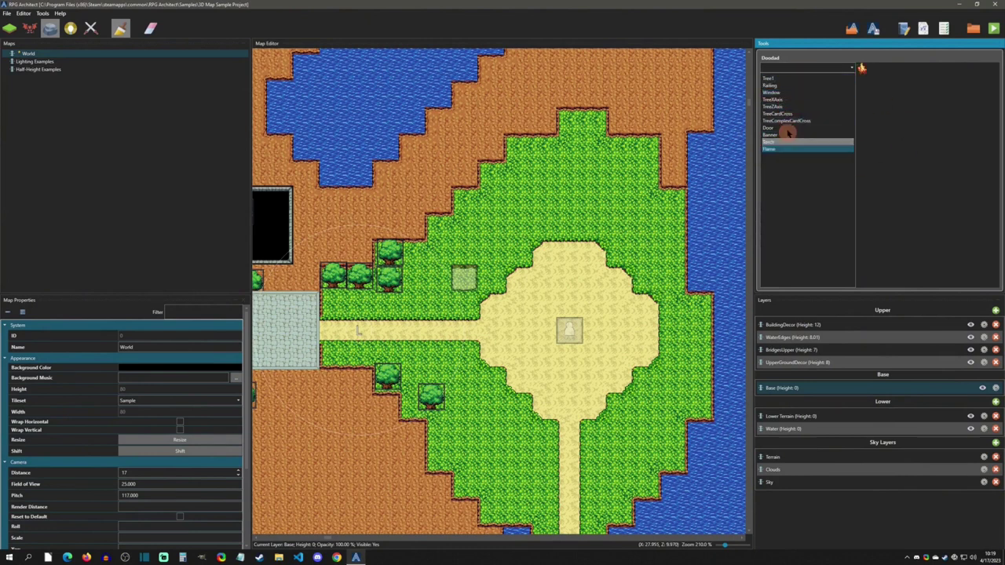
pyautogui.click(792, 69)
pyautogui.click(775, 102)
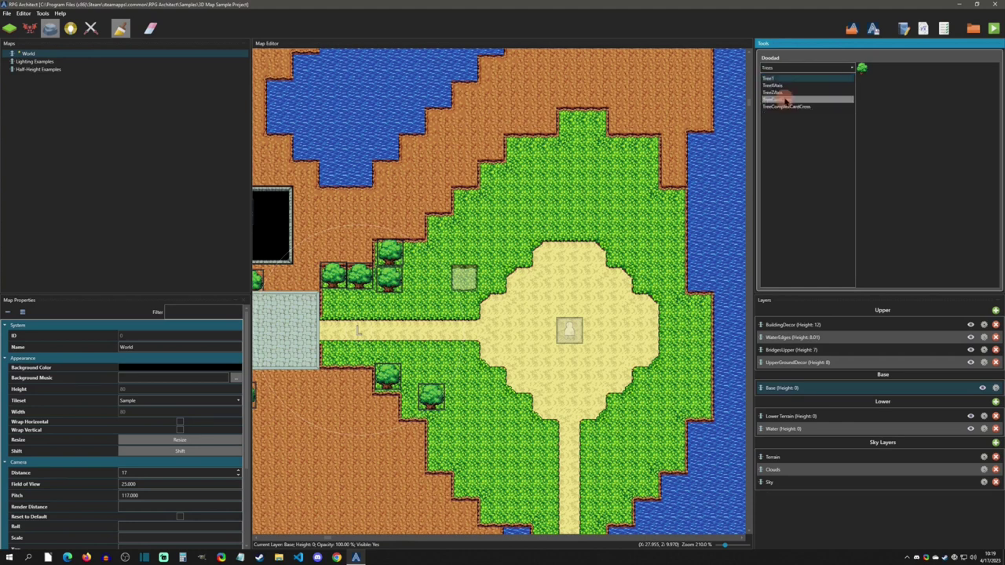
pyautogui.click(788, 100)
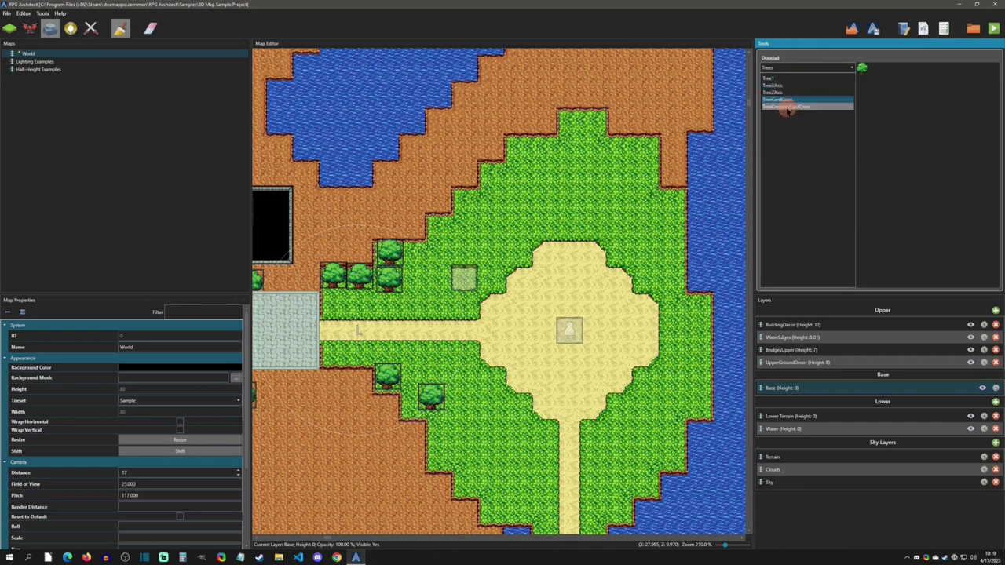
# - Browse the other doodad categories, including Decor, and return to the unfiltered doodad list
pyautogui.click(781, 68)
pyautogui.click(774, 87)
pyautogui.click(777, 69)
pyautogui.click(772, 86)
pyautogui.click(779, 79)
pyautogui.click(774, 92)
pyautogui.click(780, 67)
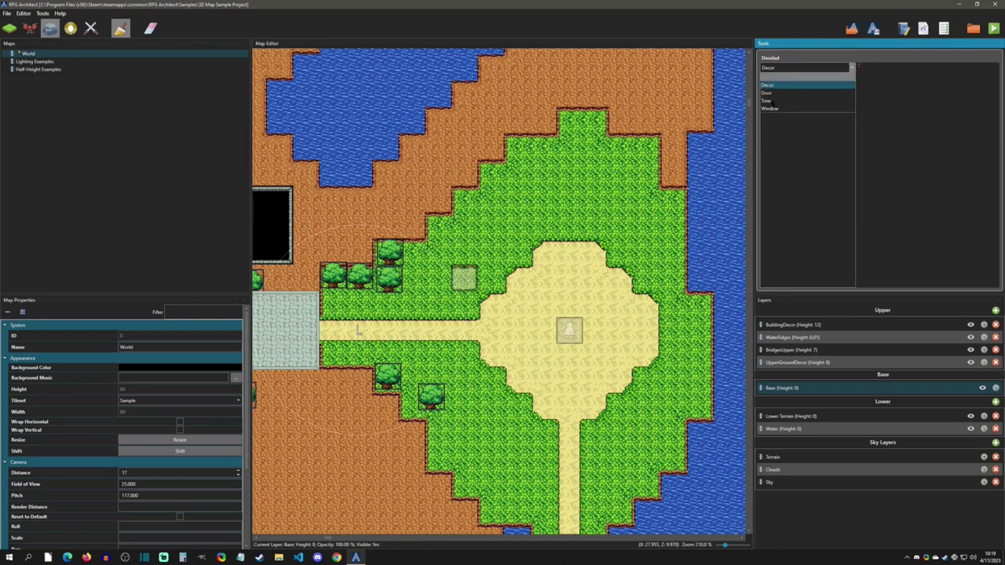
pyautogui.click(778, 84)
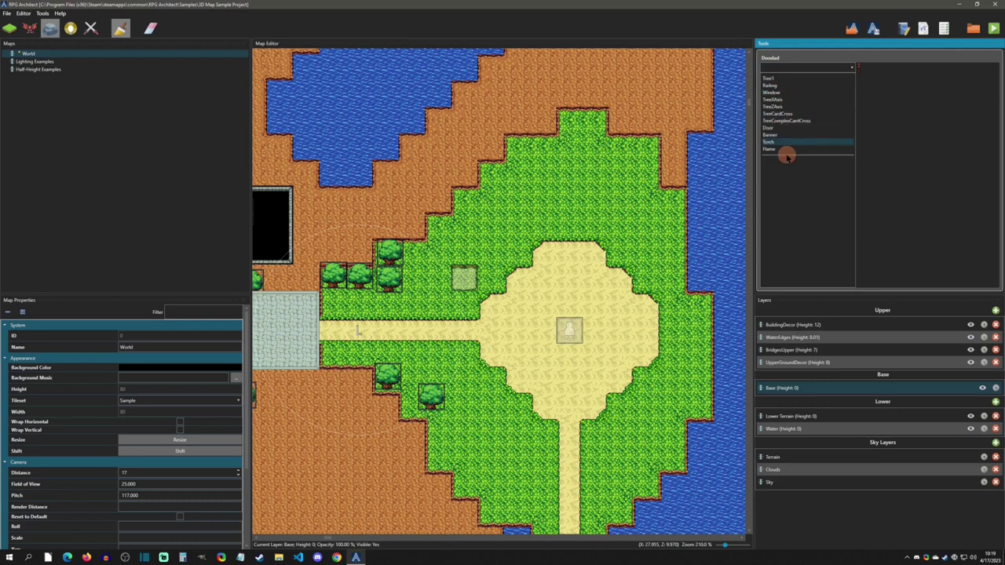
# - Open the Doodads section of the RPG Database and review existing entries such as Tree1, Railing, TreeXAxis, Banner and Torch
pyautogui.doubleClick(788, 157)
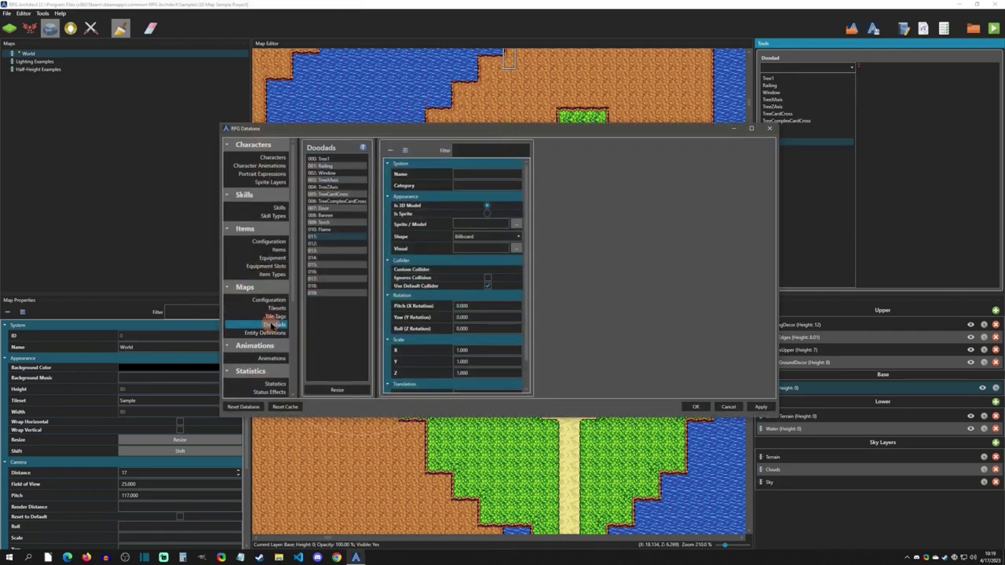
pyautogui.click(330, 159)
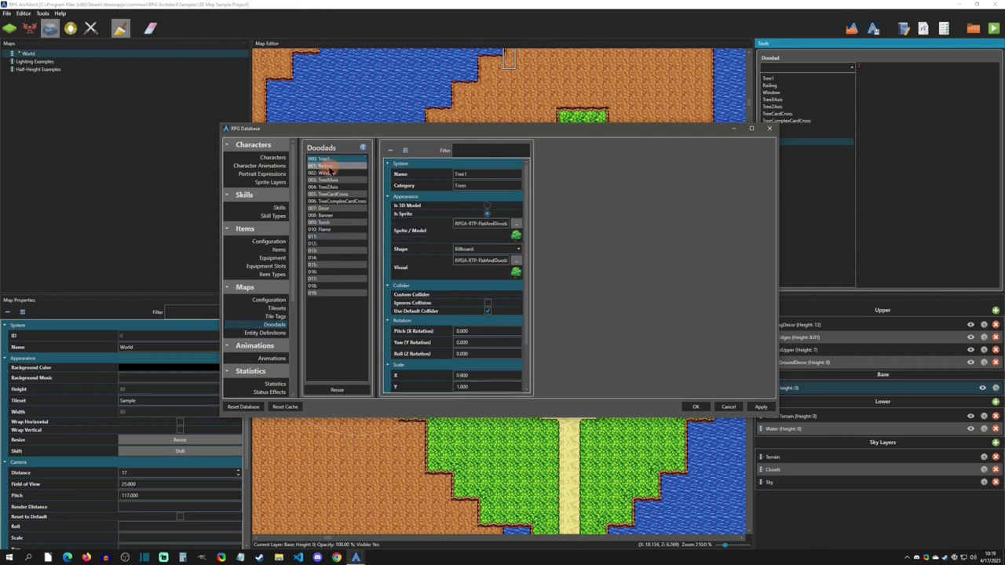
pyautogui.click(330, 166)
pyautogui.click(333, 180)
pyautogui.click(334, 200)
pyautogui.click(329, 215)
pyautogui.click(327, 223)
# - Name the empty doodad entry 011 Palm Tree and assign it to the Trees category
pyautogui.click(330, 237)
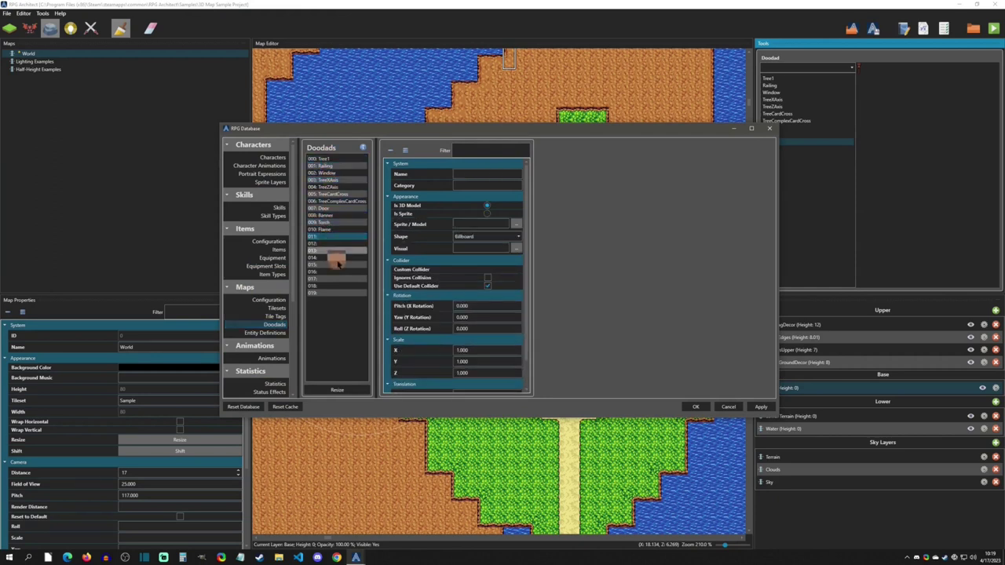
pyautogui.click(481, 174)
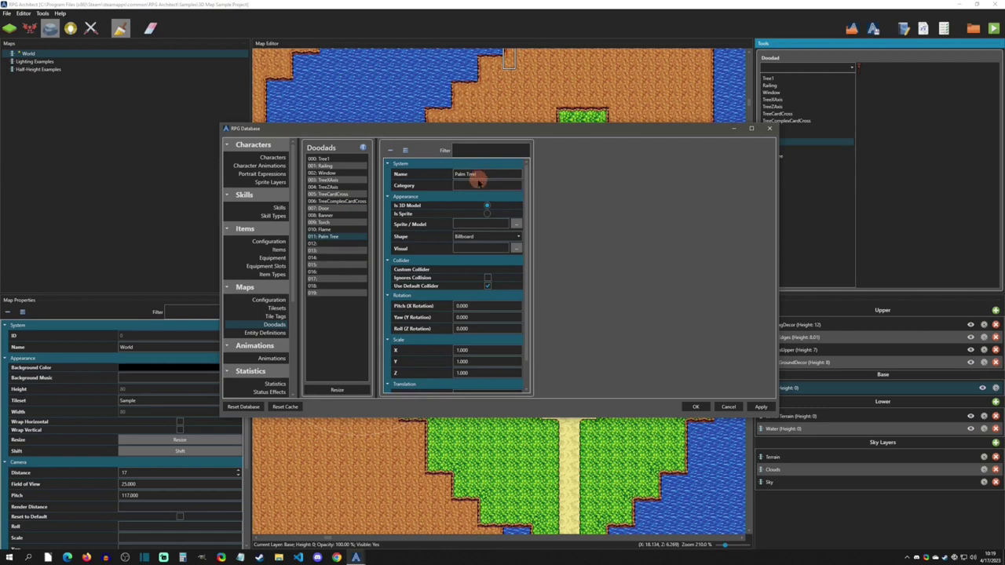
pyautogui.click(479, 185)
pyautogui.click(338, 159)
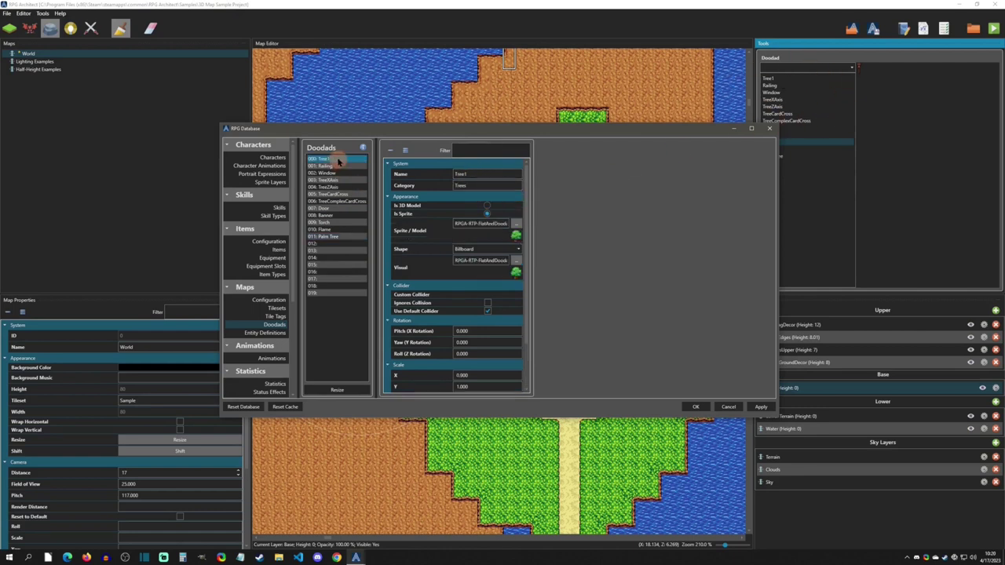
pyautogui.moveTo(468, 185); pyautogui.dragTo(432, 186)
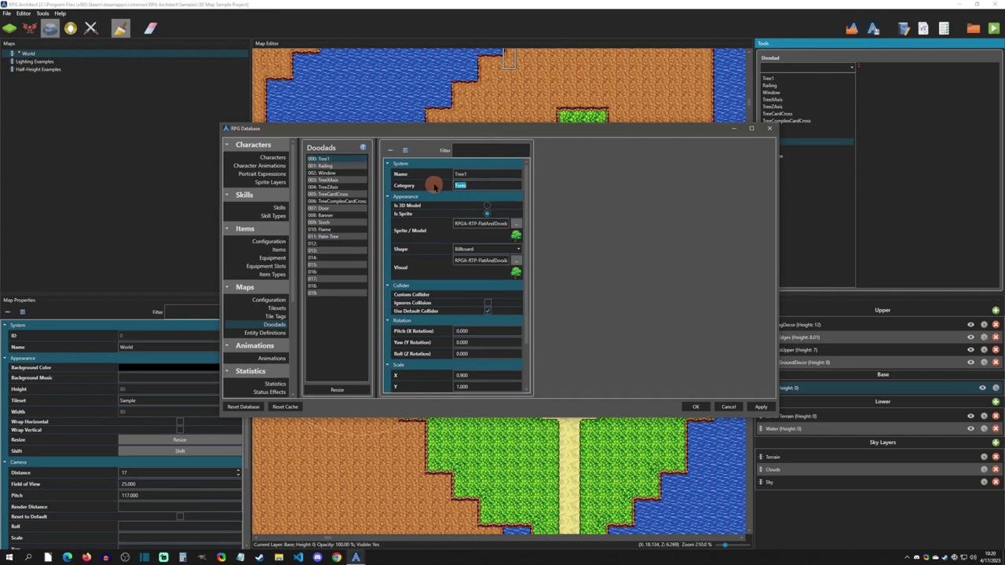
pyautogui.click(326, 236)
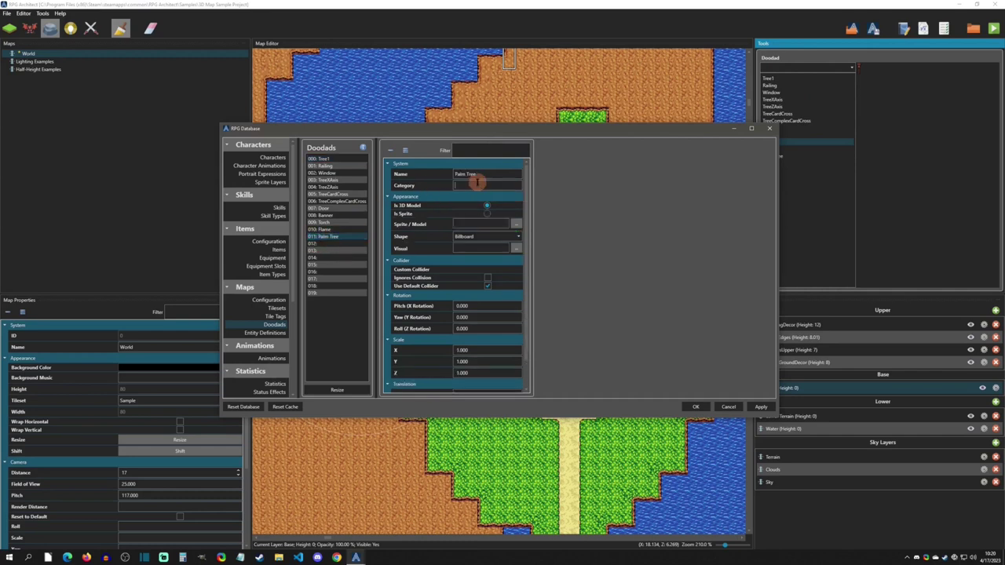
pyautogui.click(455, 186)
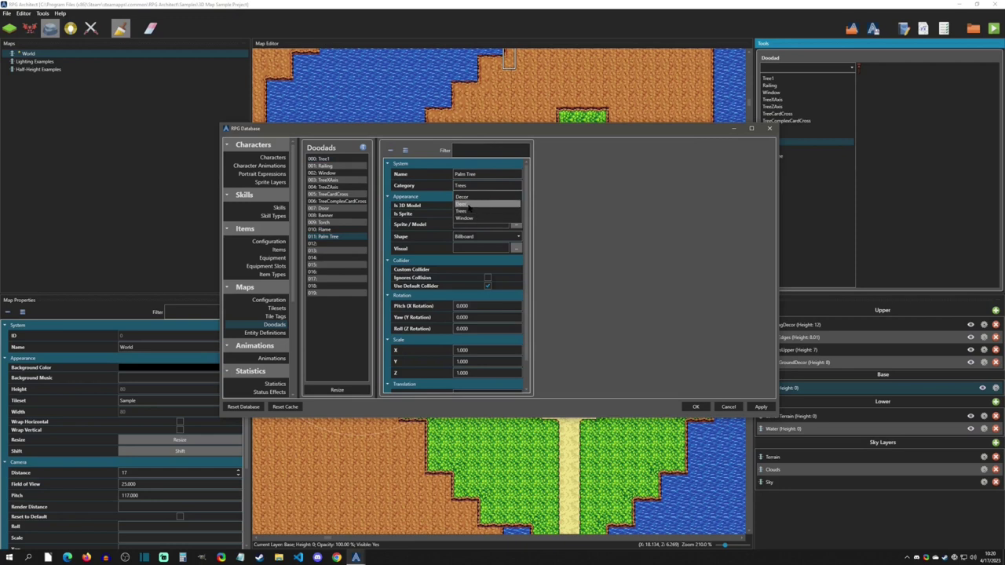
pyautogui.click(474, 214)
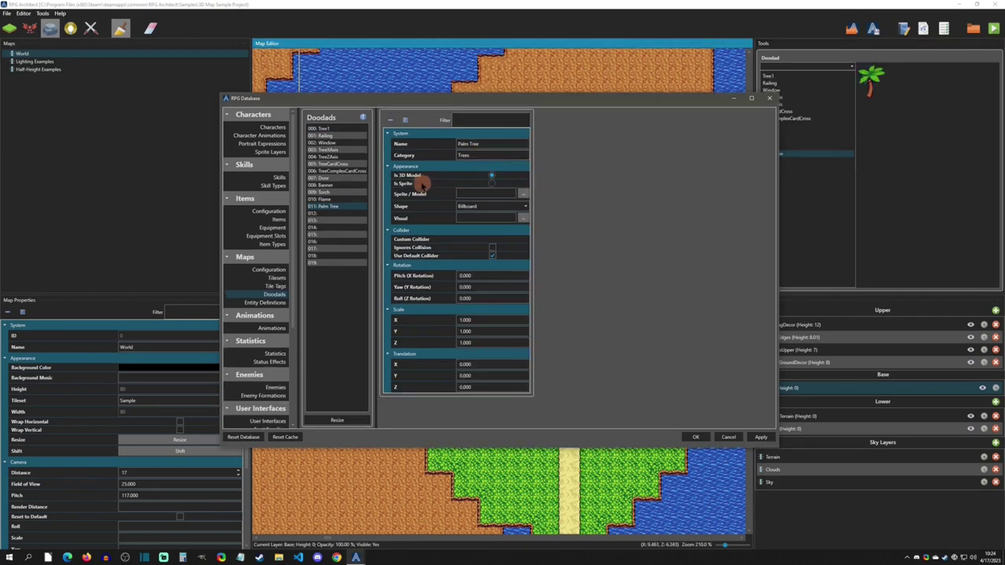
# - Make Palm Tree a sprite and load RPGA-FBBRTP-DoodadsTreesV1.png from the Final Boss Blues-32 folder as its Sprite / Model
pyautogui.click(492, 183)
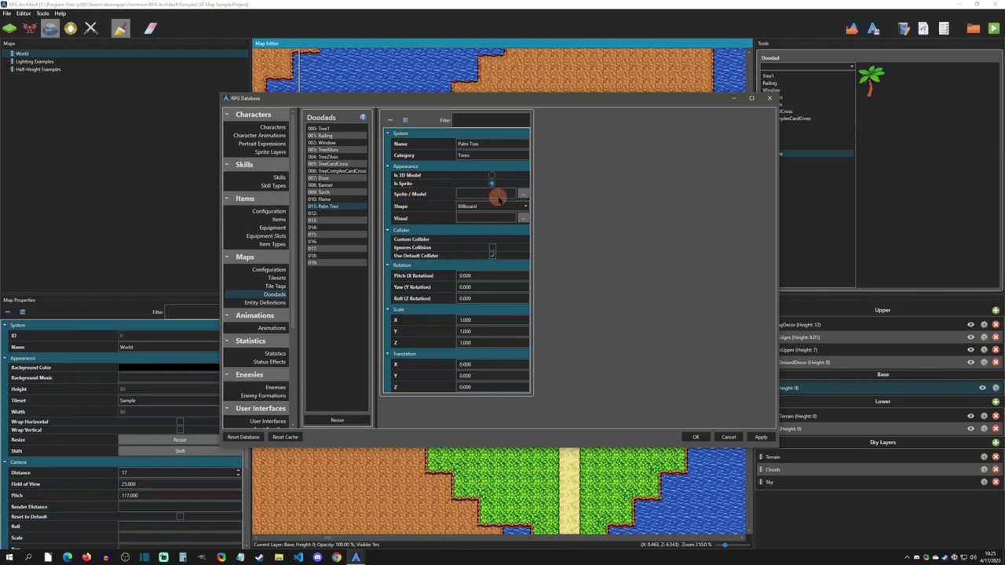
pyautogui.click(523, 194)
pyautogui.click(165, 161)
pyautogui.click(164, 168)
pyautogui.click(191, 310)
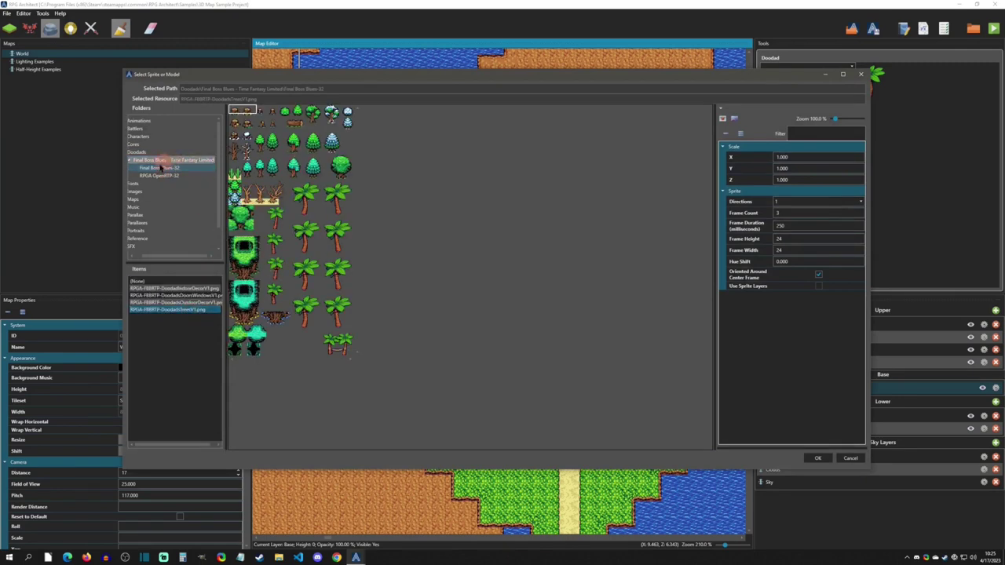
# - Set the sprite's frame count to 1 and position the frame at a large palm tree on the sheet
pyautogui.click(299, 269)
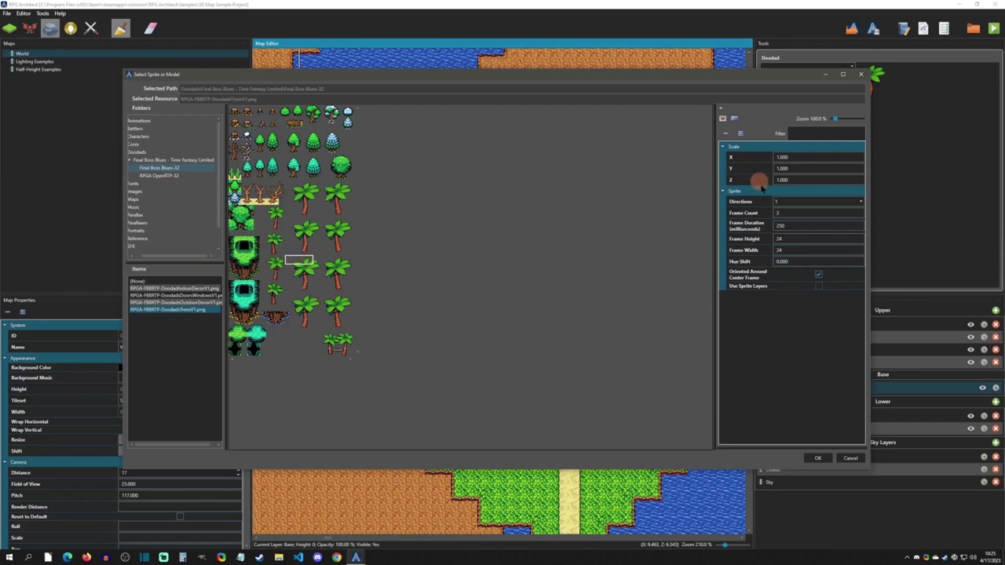
pyautogui.click(798, 213)
pyautogui.moveTo(798, 214); pyautogui.dragTo(760, 212)
pyautogui.write('1')
pyautogui.click(292, 262)
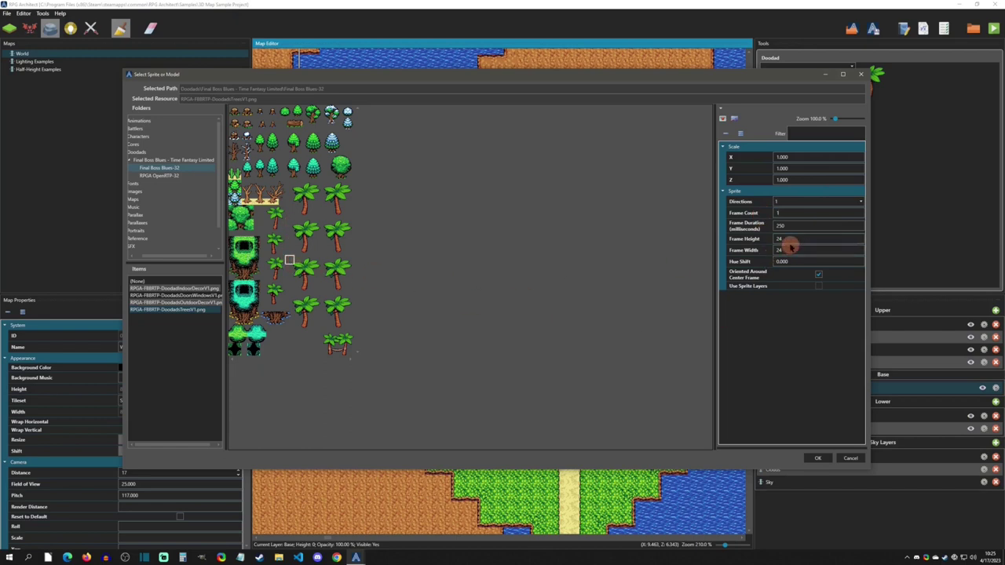
# - Raise the sprite's frame height to 96 to cover the palm tree vertically
pyautogui.press('Up')
pyautogui.press('Up')
pyautogui.press('Up')
pyautogui.press('Up')
pyautogui.press('Up')
pyautogui.press('Up')
pyautogui.press('Up')
pyautogui.press('Up')
pyautogui.press('Up')
pyautogui.press('Up')
pyautogui.press('Up')
pyautogui.press('Up')
pyautogui.press('Up')
pyautogui.press('Up')
pyautogui.press('Up')
pyautogui.press('Up')
pyautogui.press('Up')
pyautogui.press('Up')
pyautogui.press('Up')
pyautogui.press('Up')
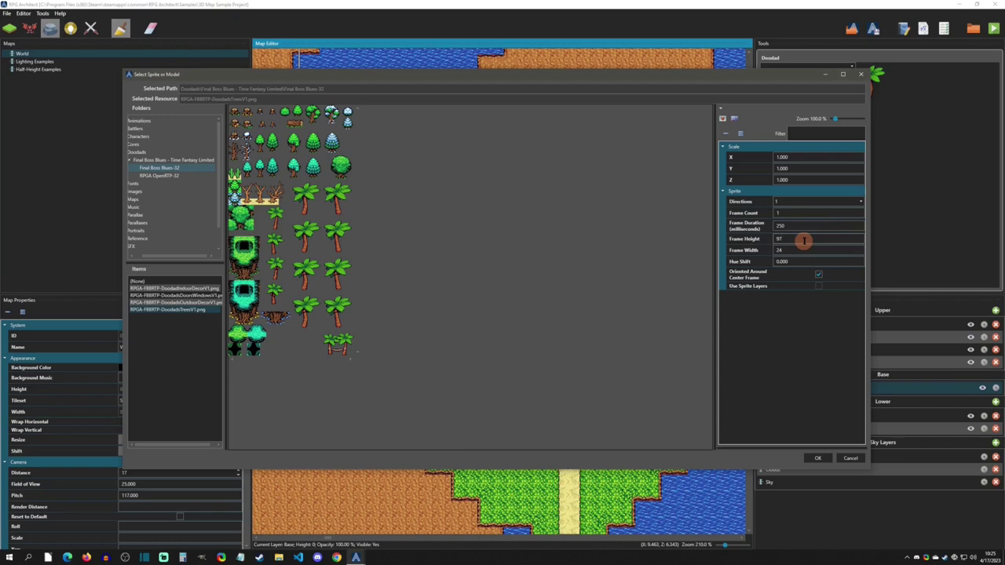
pyautogui.press('BackSpace')
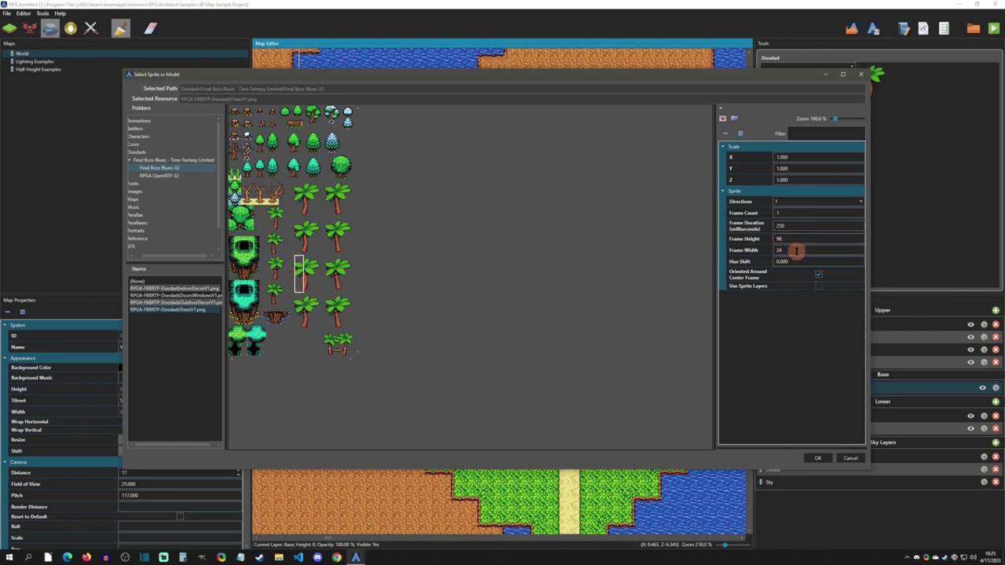
# - Set the frame width to 79 and the frame height to 95 around the palm tree, and accept the sprite
pyautogui.press('Up')
pyautogui.press('Up')
pyautogui.press('Up')
pyautogui.press('Up')
pyautogui.press('Up')
pyautogui.press('Up')
pyautogui.press('Up')
pyautogui.press('Up')
pyautogui.press('Up')
pyautogui.press('Up')
pyautogui.press('Up')
pyautogui.press('Up')
pyautogui.press('Up')
pyautogui.press('Up')
pyautogui.press('Up')
pyautogui.press('Up')
pyautogui.press('Up')
pyautogui.press('Up')
pyautogui.press('Up')
pyautogui.press('Up')
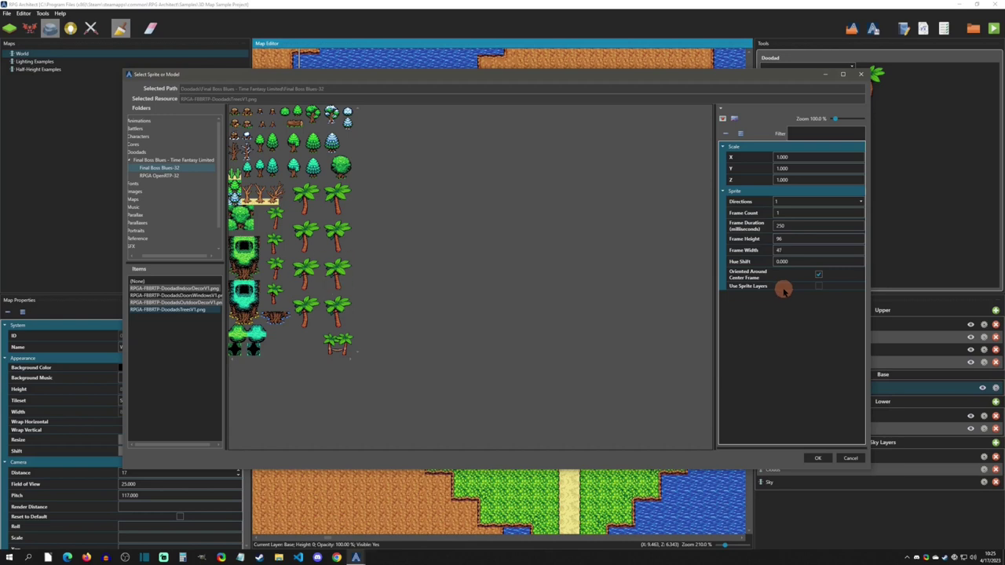
pyautogui.press('Up')
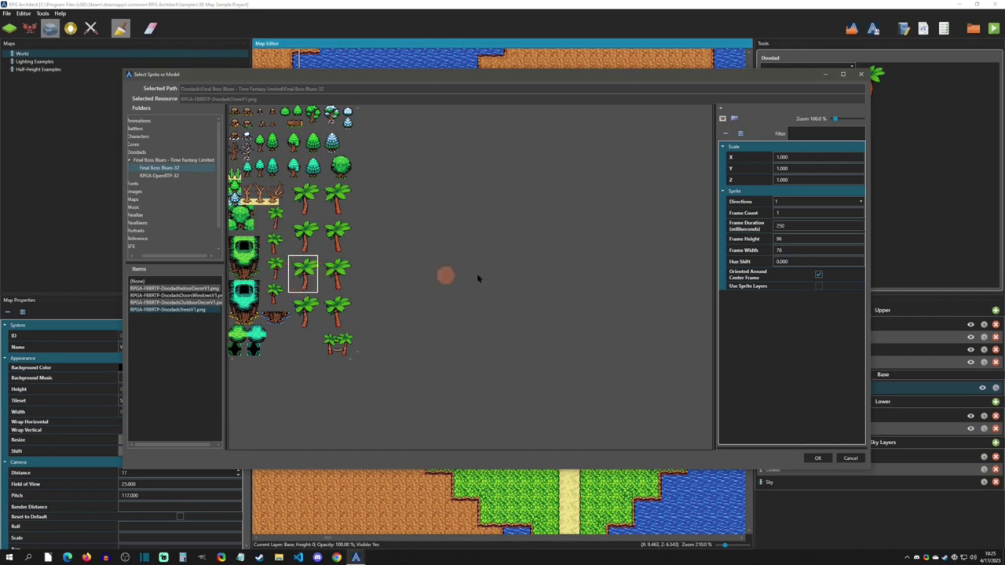
pyautogui.click(784, 249)
pyautogui.press('BackSpace')
pyautogui.write('7')
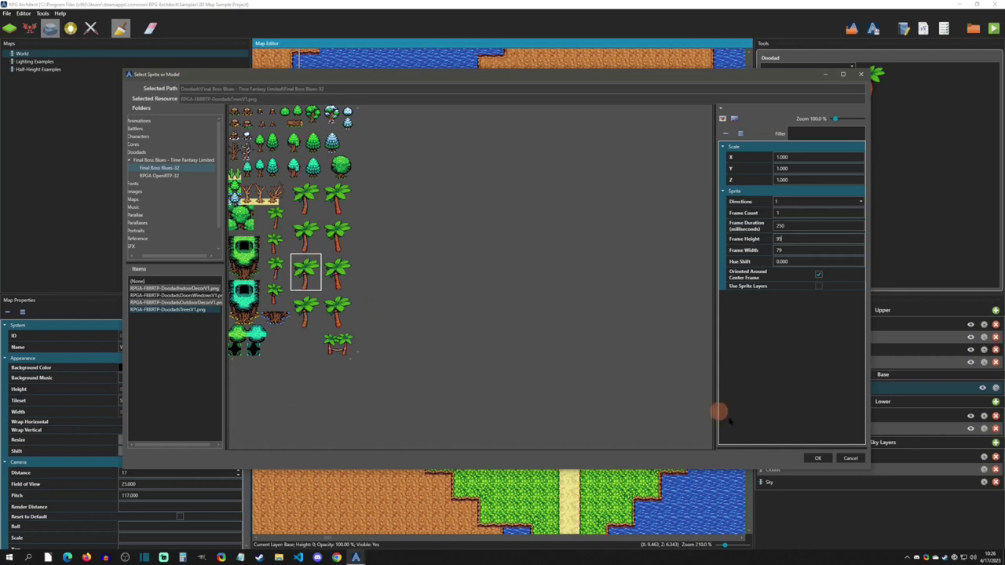
pyautogui.click(818, 460)
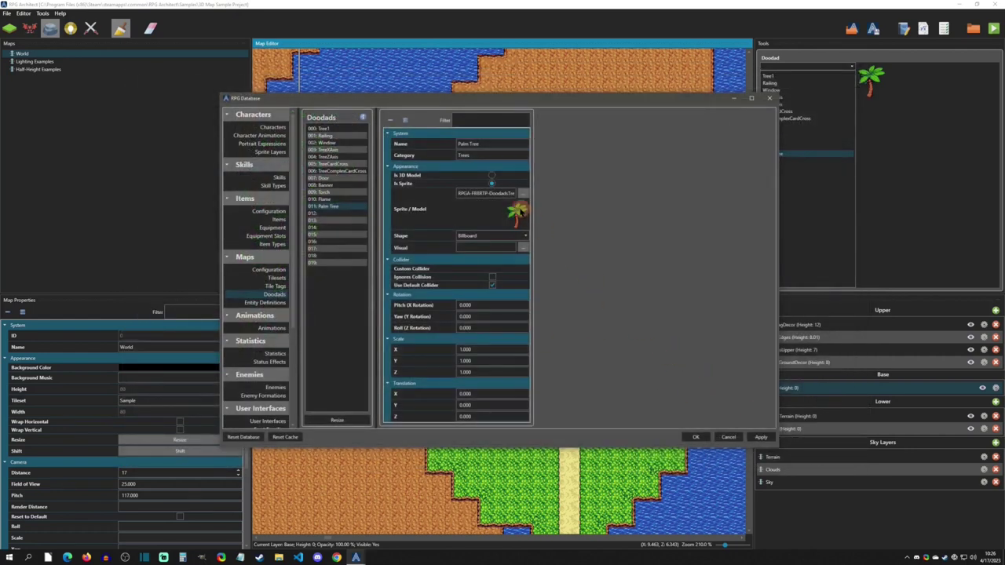
# - Keep the Billboard shape and load RPGA-FBBRTP-DoodadsTreesV1.png from Final Boss Blues-32 for the doodad's editor Visual
pyautogui.click(477, 236)
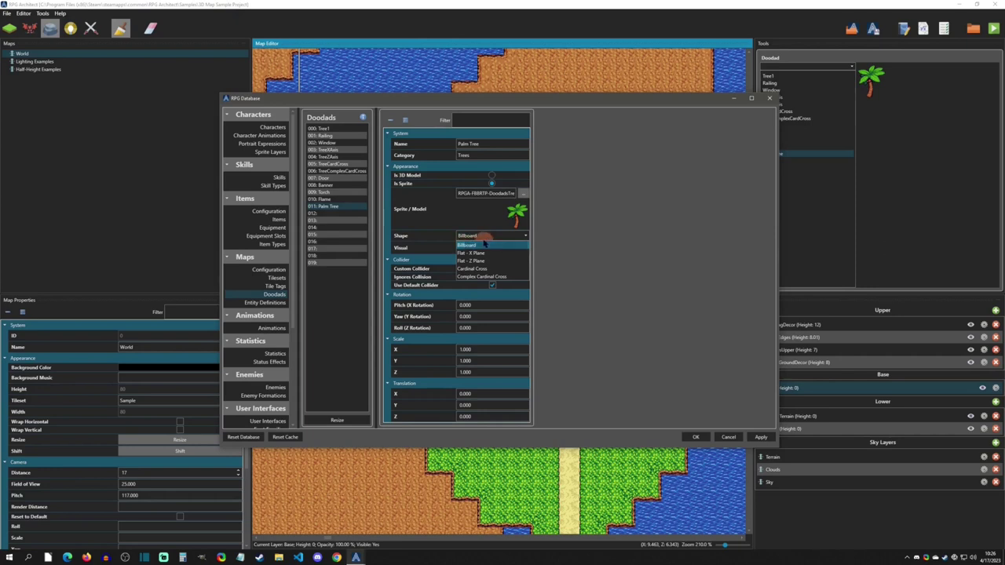
pyautogui.click(479, 246)
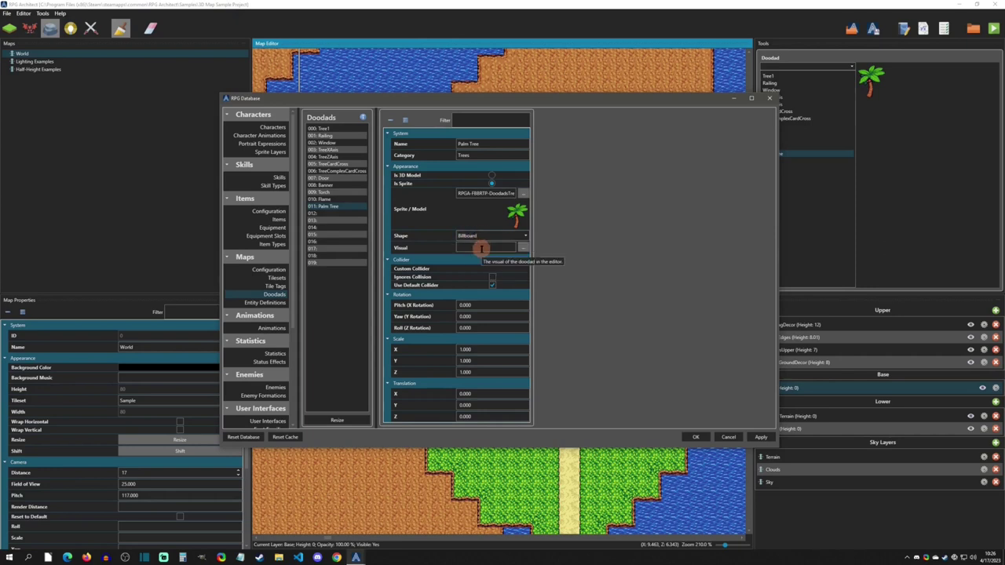
pyautogui.click(524, 248)
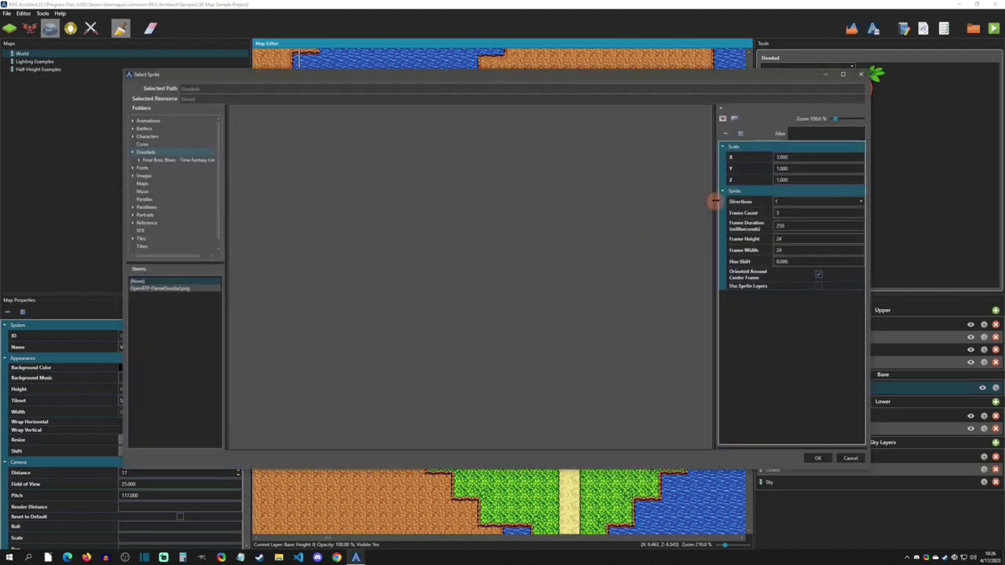
pyautogui.doubleClick(178, 160)
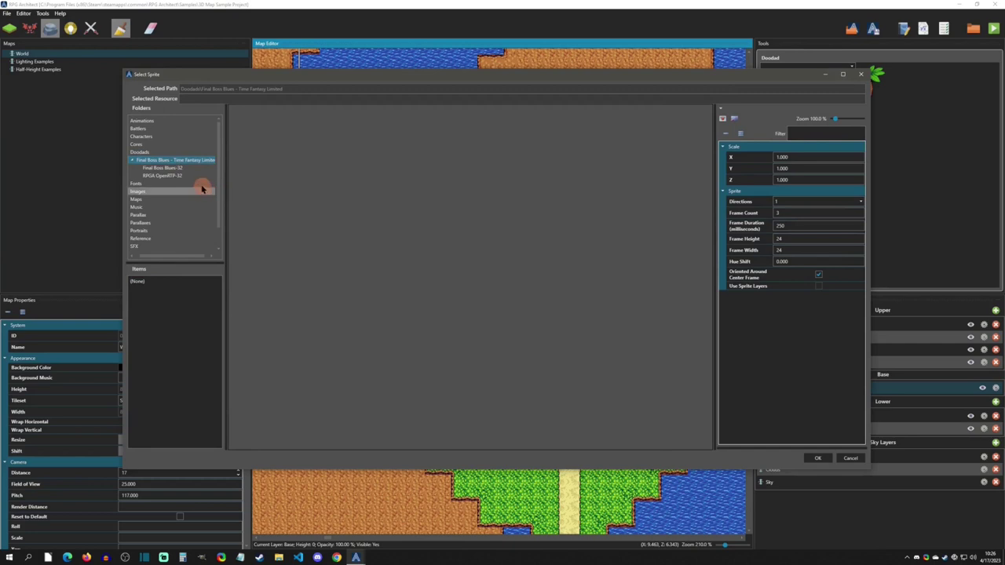
pyautogui.click(163, 168)
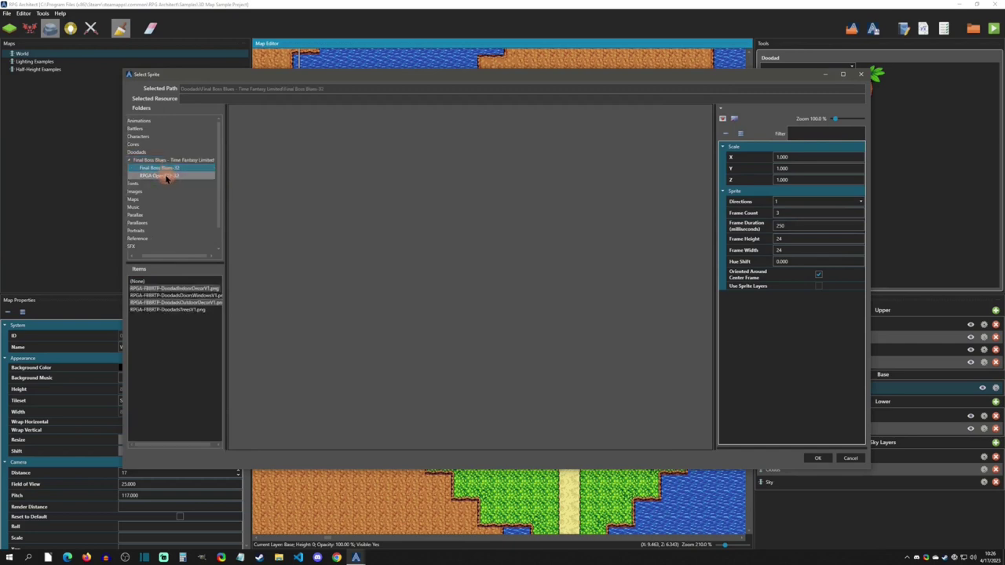
pyautogui.click(169, 310)
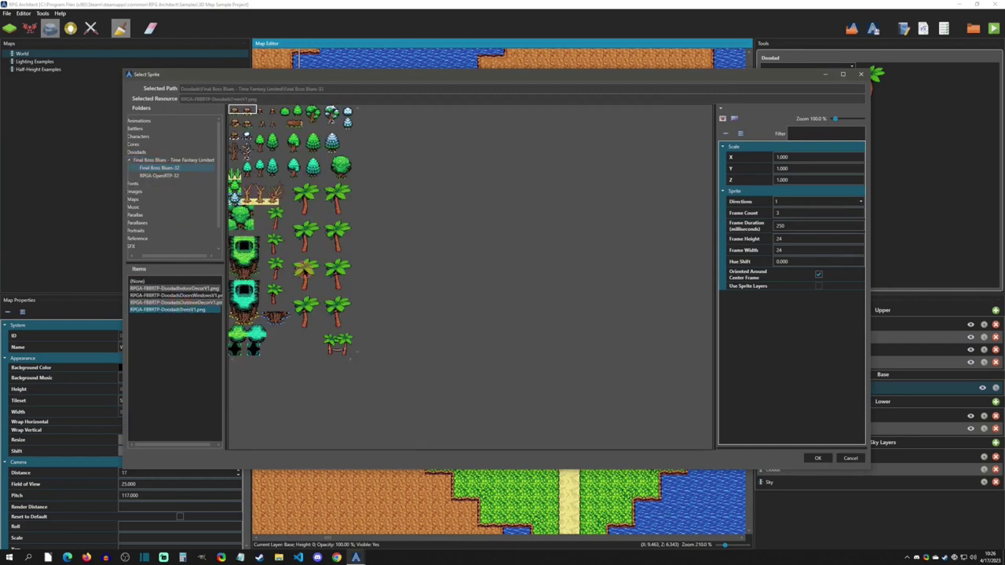
# - Frame the same palm tree for the Visual with frame count 1, height 95 and width 79, and accept it
pyautogui.click(781, 239)
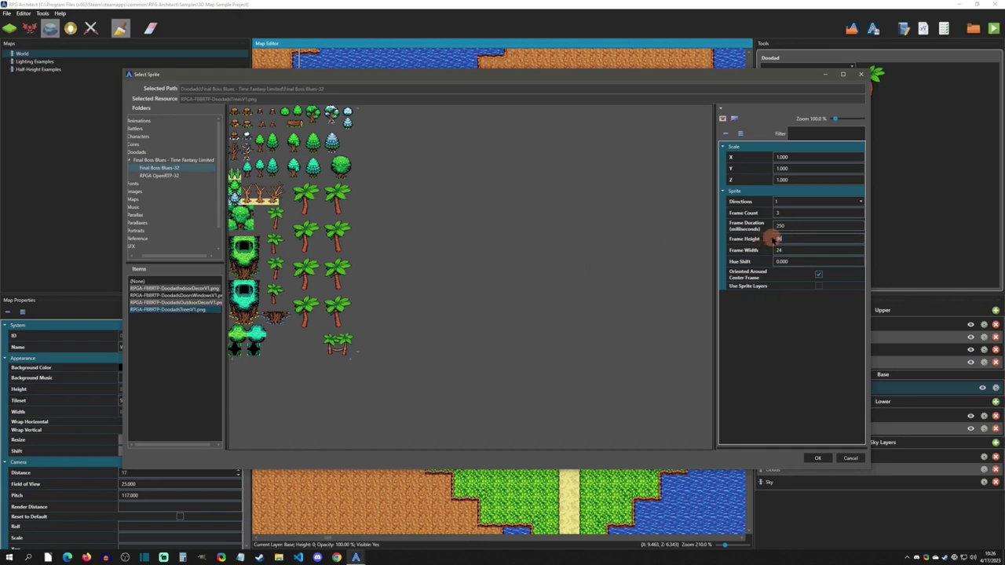
pyautogui.write('96')
pyautogui.press('Tab')
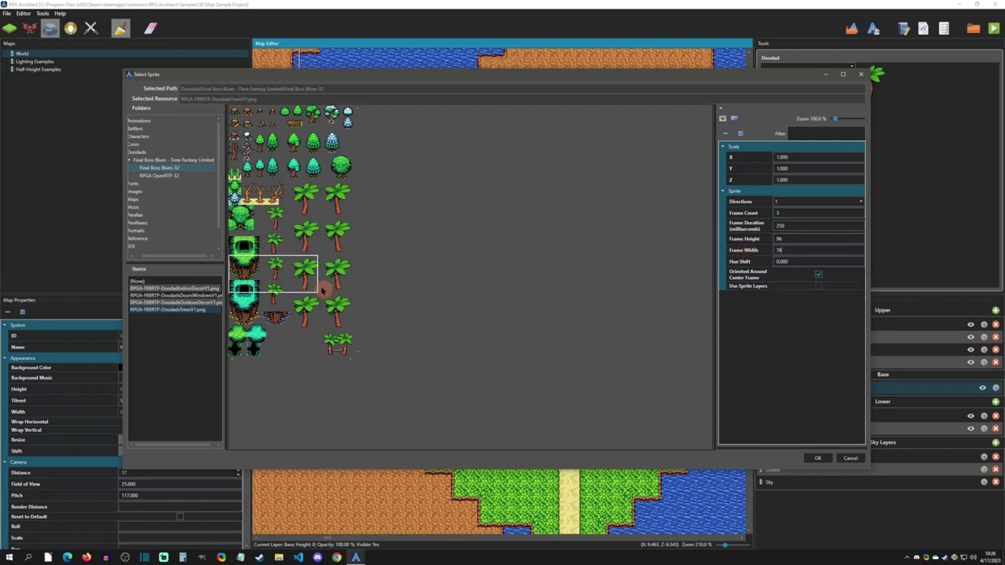
pyautogui.click(785, 212)
pyautogui.write('1')
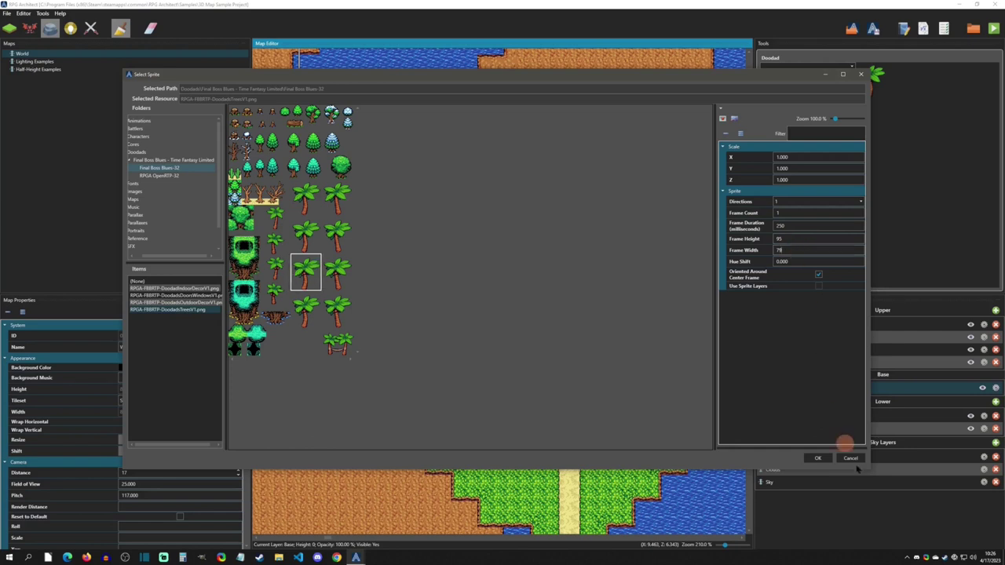
pyautogui.click(819, 458)
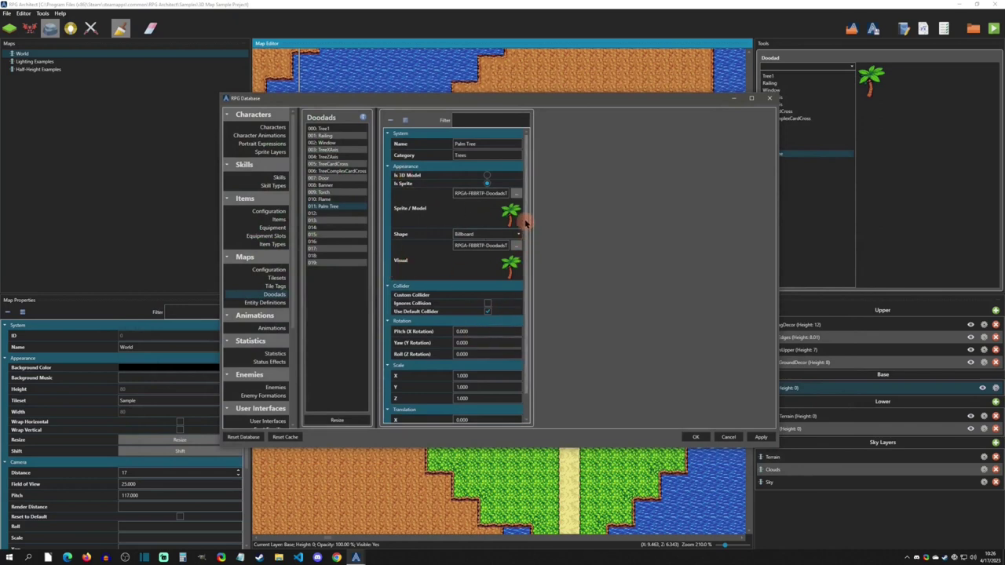
pyautogui.scroll(-1, 528, 223)
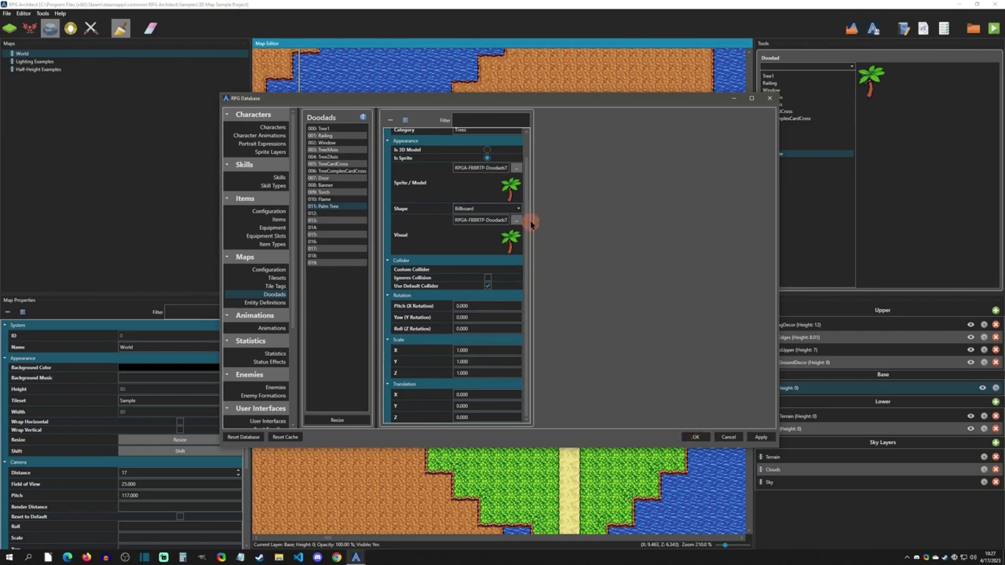
# - Accept the database changes, place two Palm Tree doodads on the grass just north of the sandy clearing, and playtest them with a rotating camera
pyautogui.scroll(1, 529, 163)
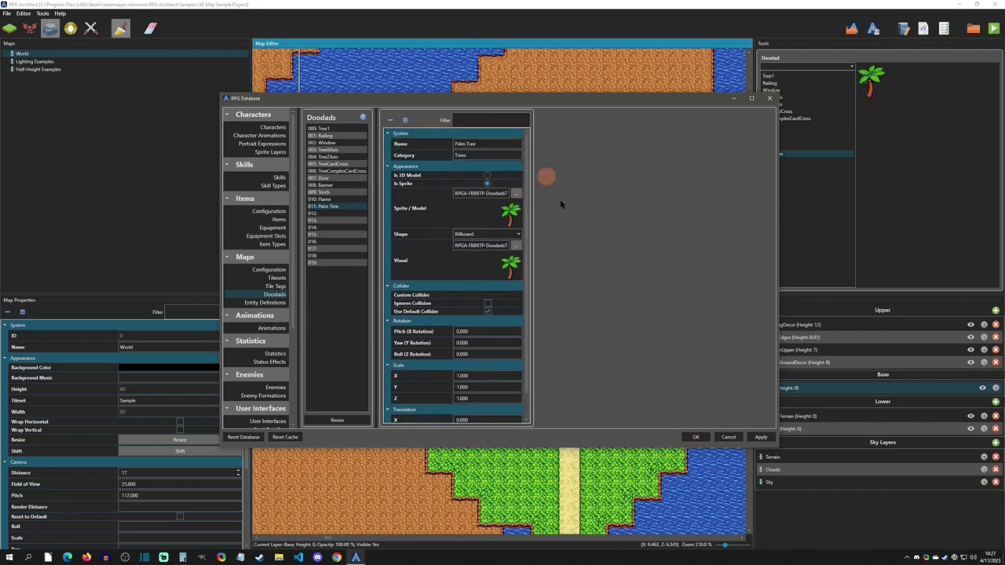
pyautogui.click(699, 438)
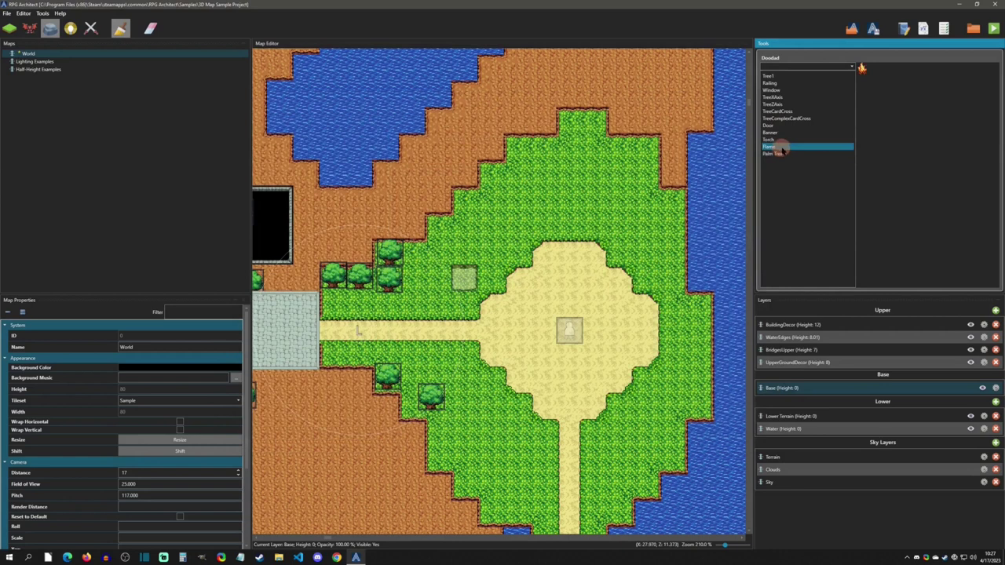
pyautogui.click(783, 153)
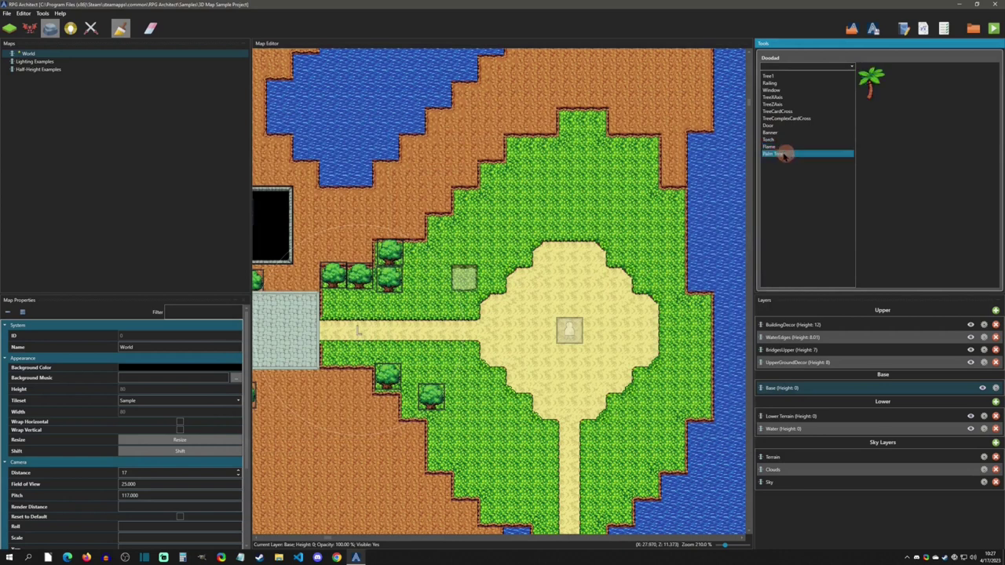
pyautogui.click(517, 206)
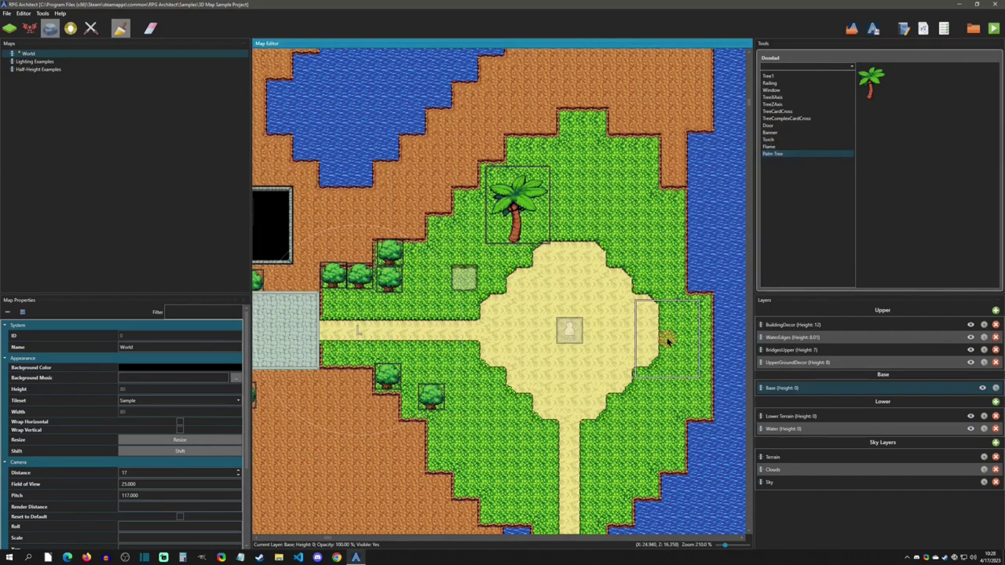
pyautogui.click(629, 204)
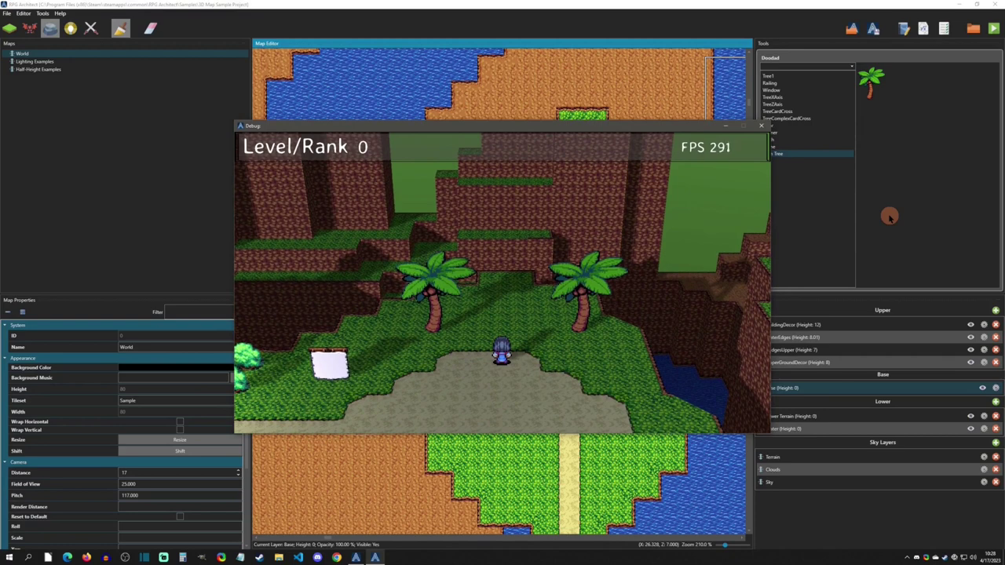
pyautogui.press('q')
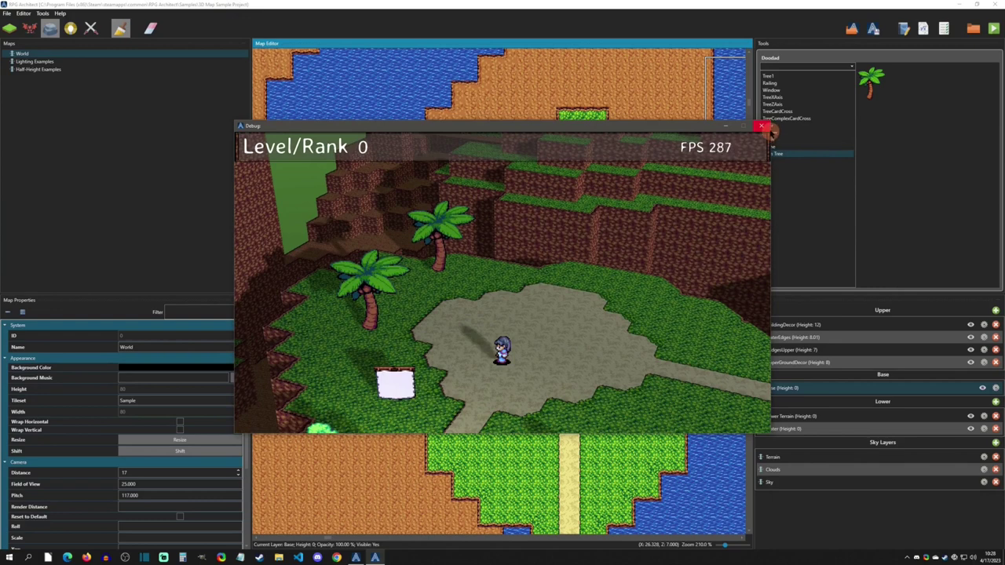
pyautogui.click(763, 127)
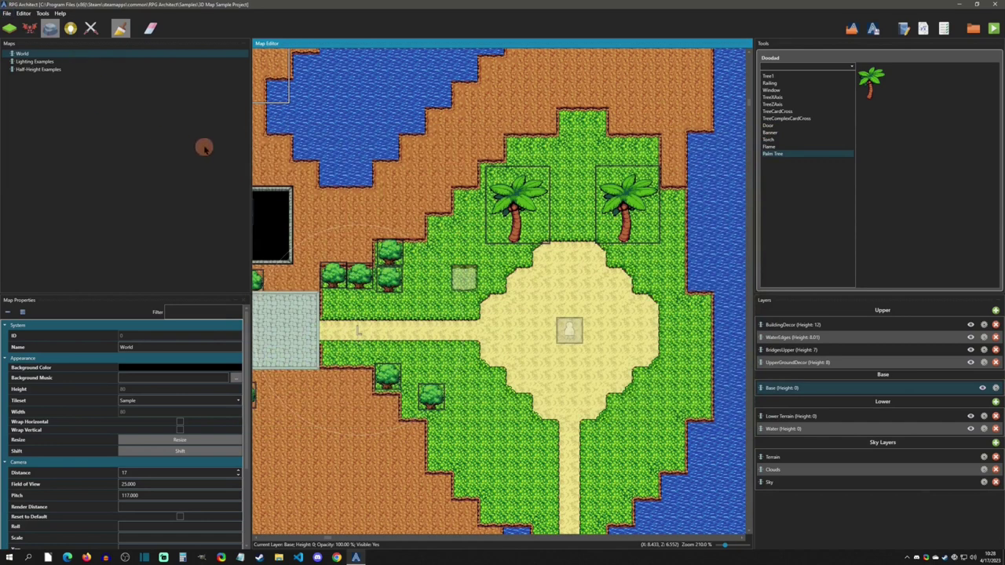
# - Set the Palm Tree doodad's Shape to Flat - X Plane and check it from different camera angles in a playtest
pyautogui.press('F9')
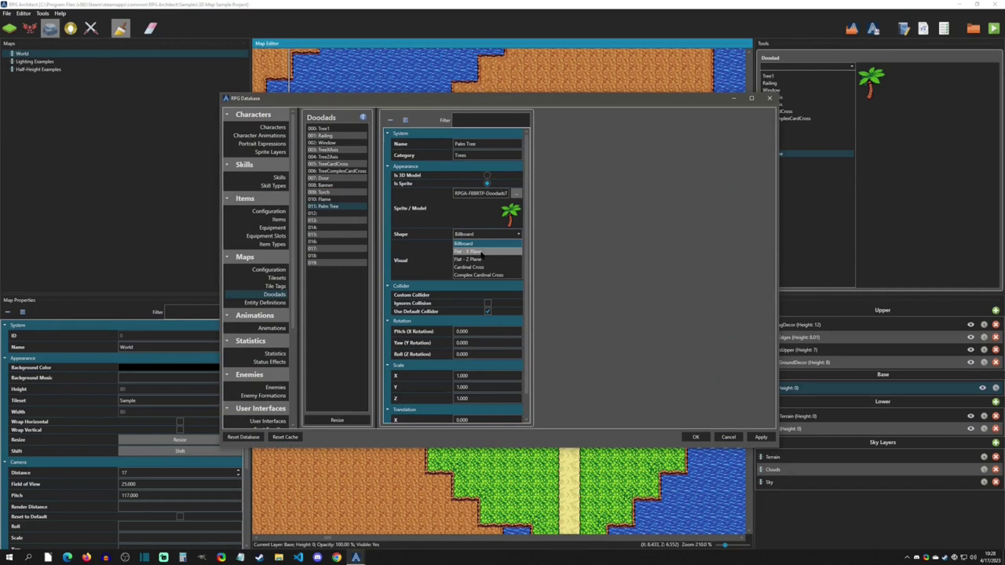
pyautogui.click(483, 252)
pyautogui.click(696, 438)
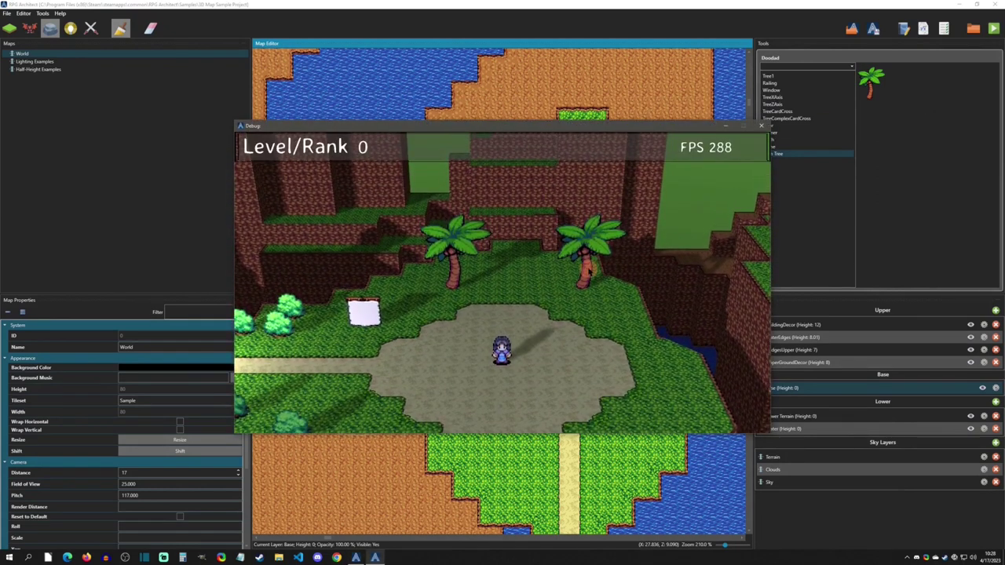
pyautogui.press('q')
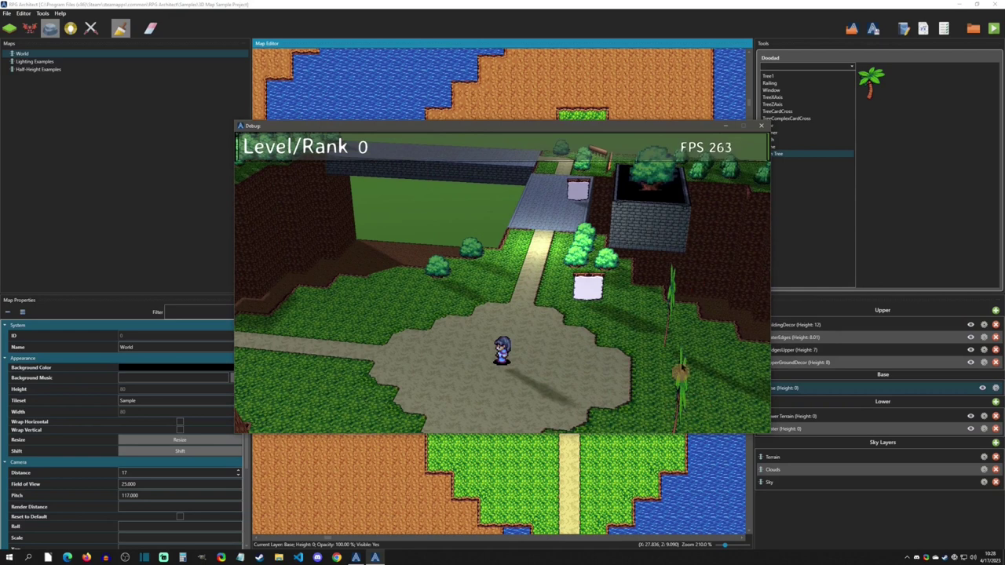
pyautogui.press('e')
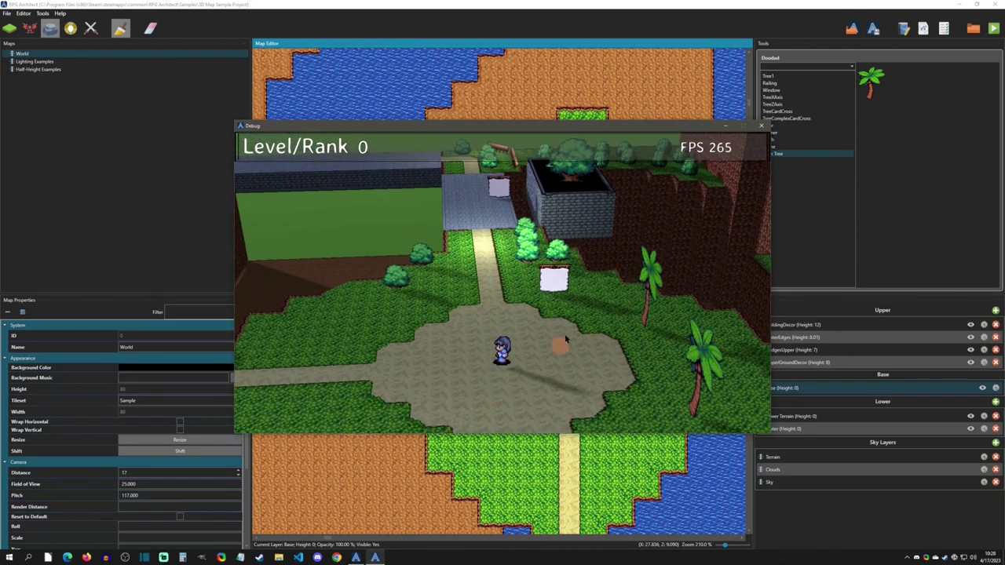
pyautogui.click(766, 125)
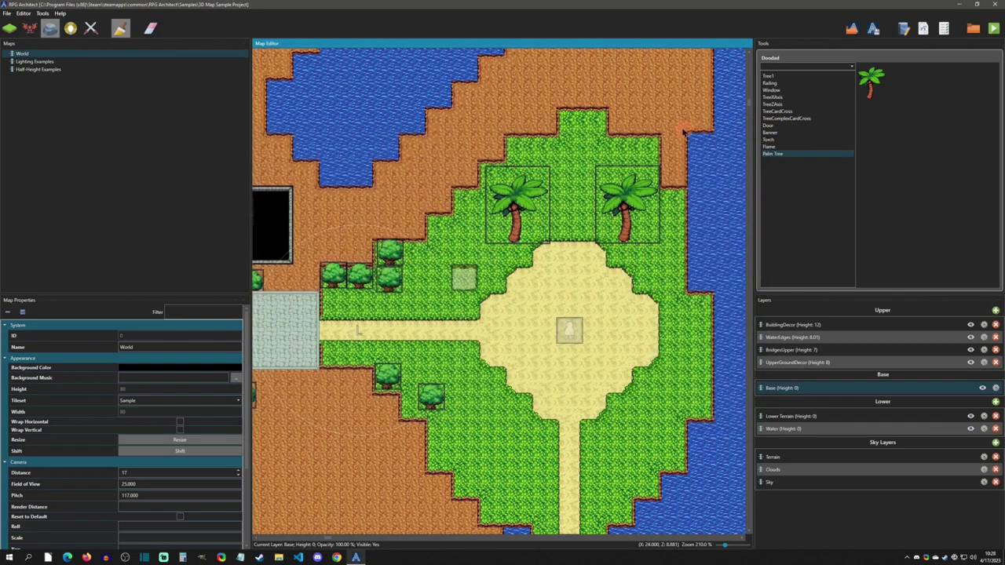
# - Set the Palm Tree doodad's Shape to Flat - Z Plane and view it from rotated camera angles in a playtest
pyautogui.press('F9')
pyautogui.click(475, 234)
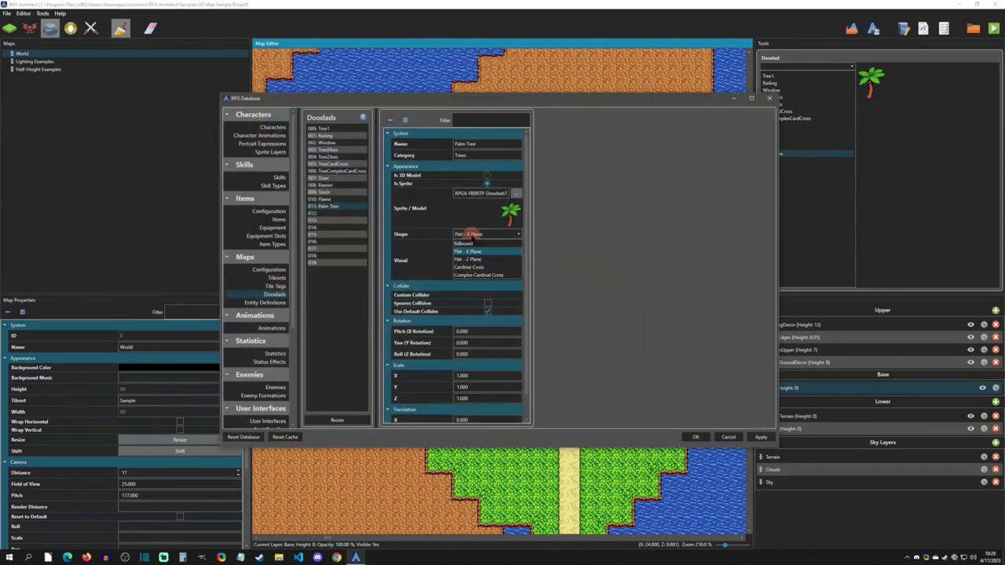
pyautogui.click(475, 259)
pyautogui.click(696, 437)
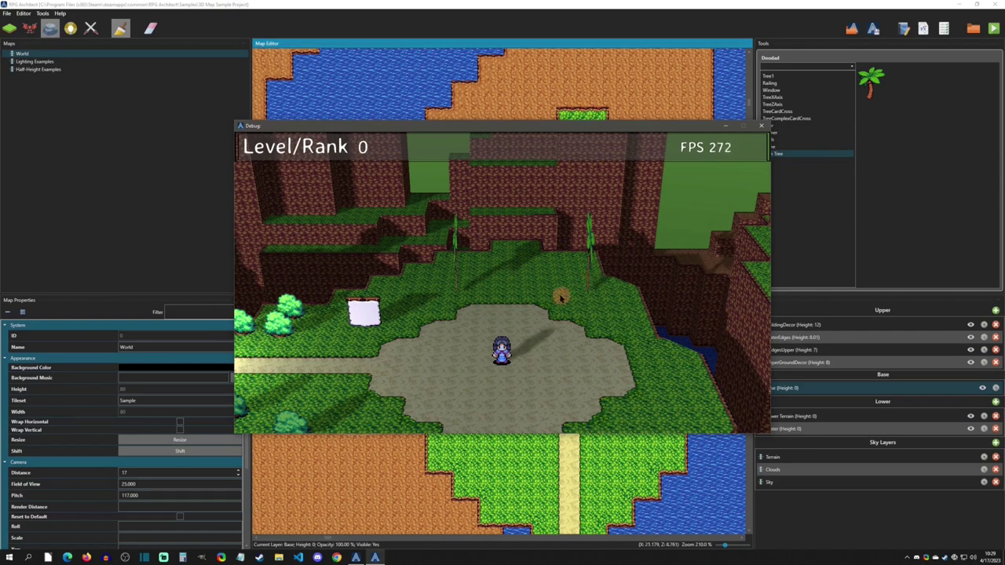
pyautogui.press('q')
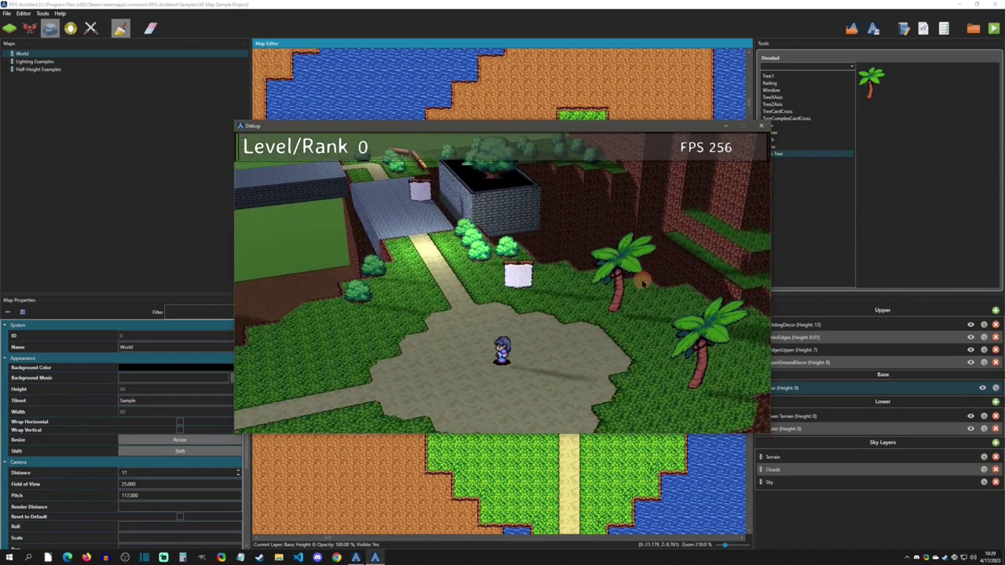
pyautogui.press('e')
pyautogui.click(761, 126)
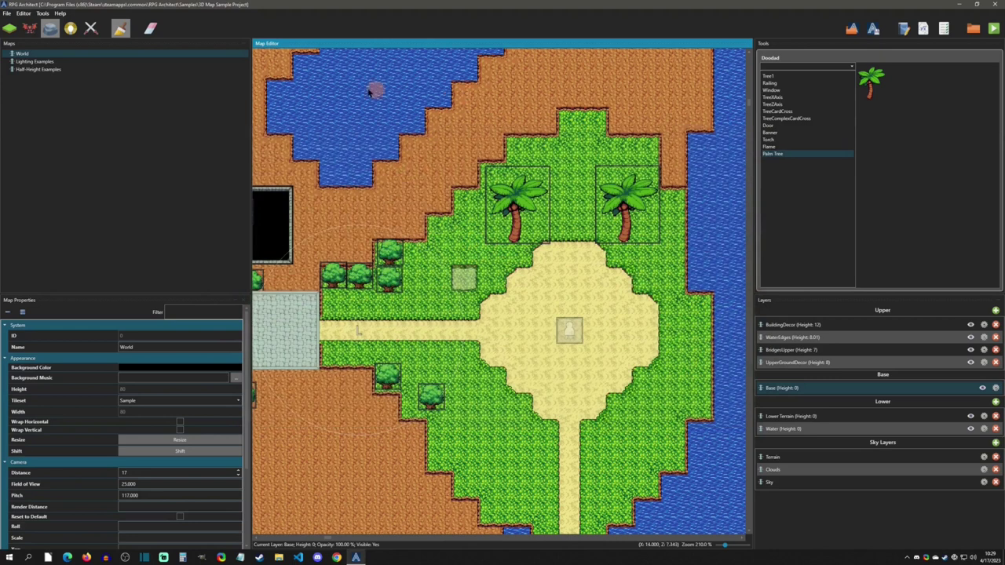
# - Set the Palm Tree doodad's Shape to Cardinal Cross and playtest the map, rotating the camera around the trees
pyautogui.press('F9')
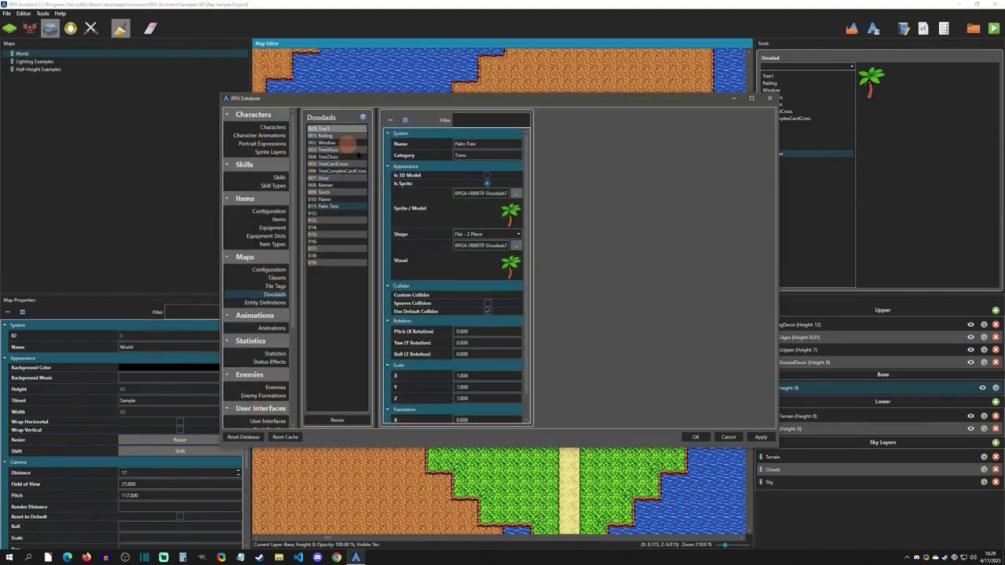
pyautogui.click(480, 235)
pyautogui.click(486, 272)
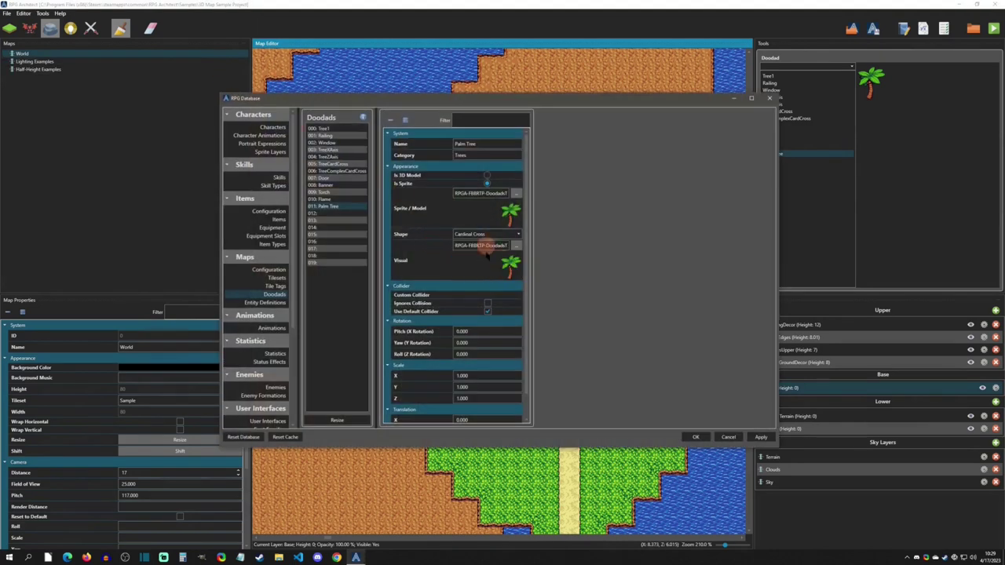
pyautogui.click(696, 437)
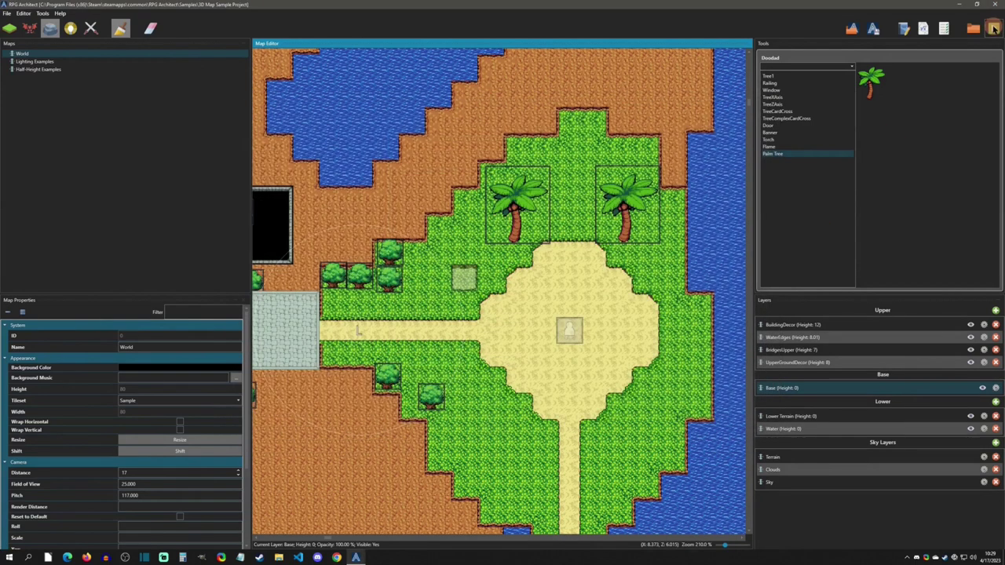
pyautogui.click(993, 28)
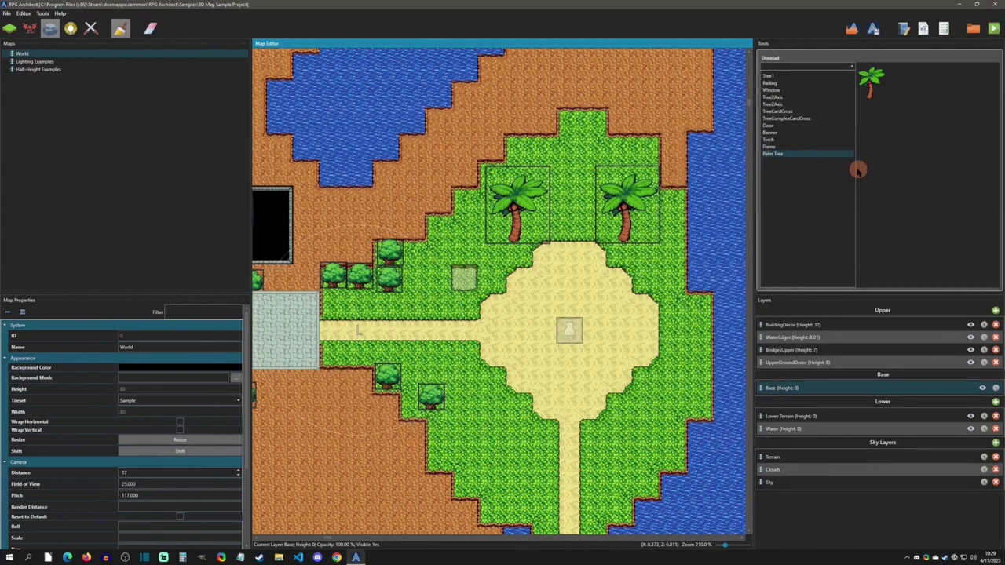
pyautogui.press('F5')
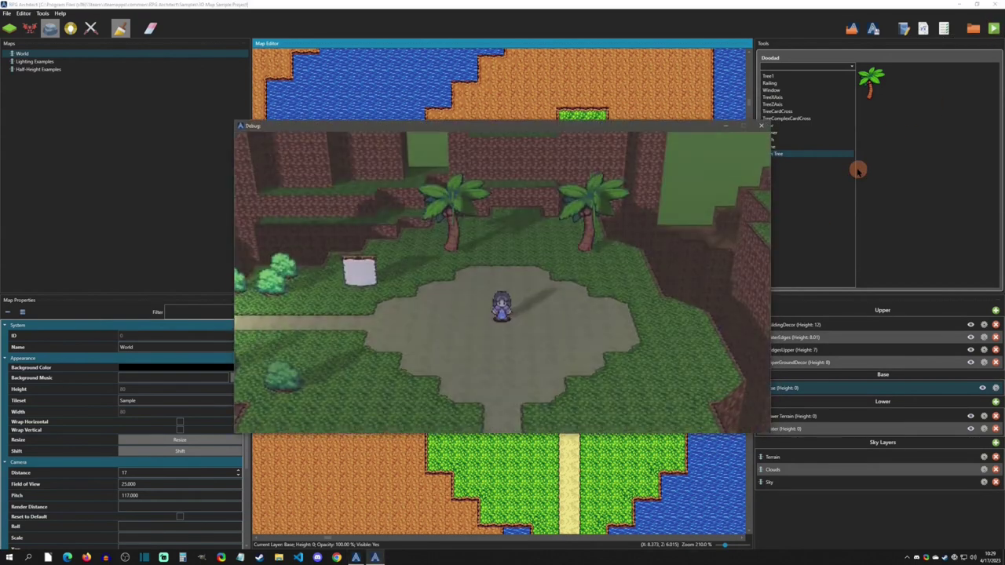
pyautogui.press('e')
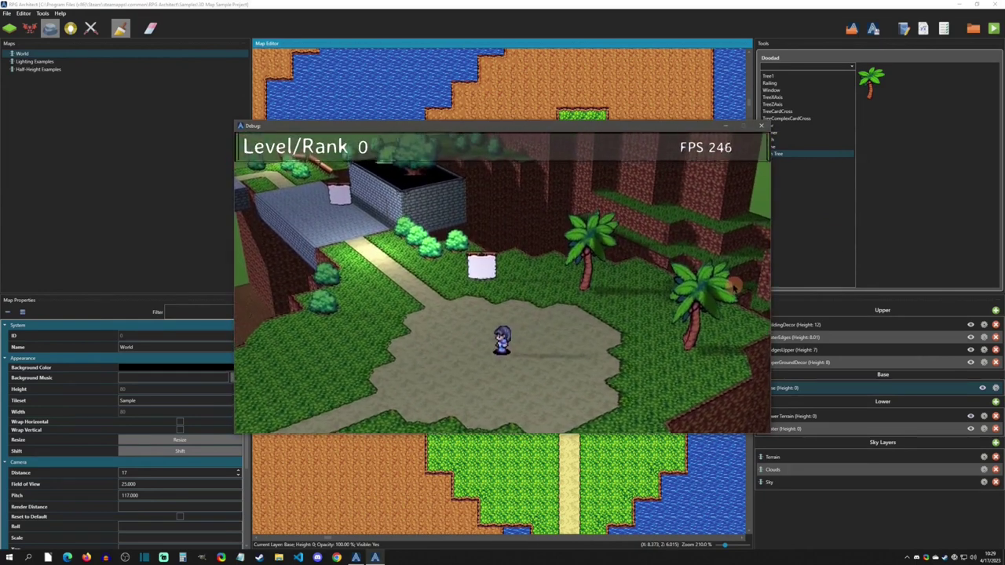
pyautogui.press('e')
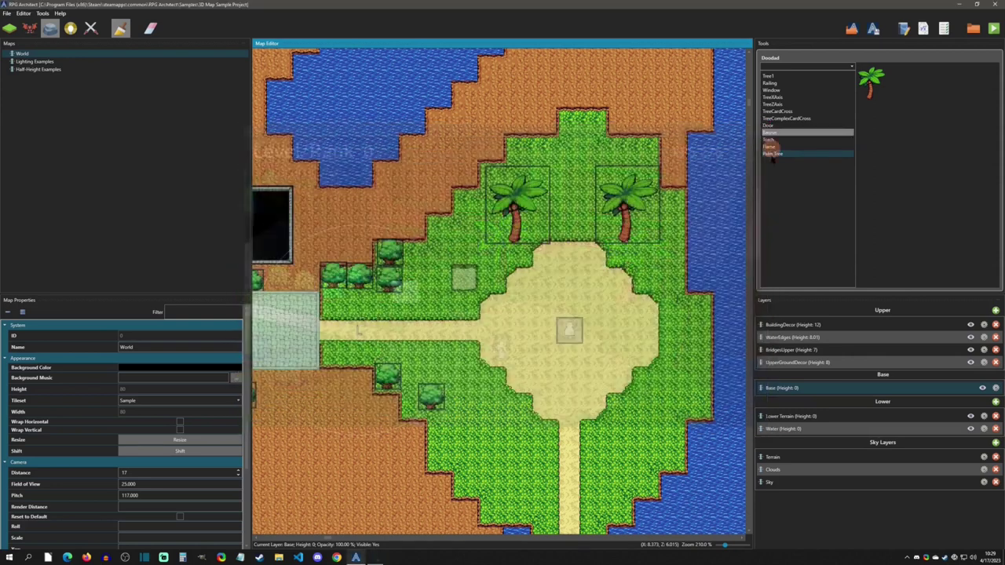
pyautogui.click(762, 126)
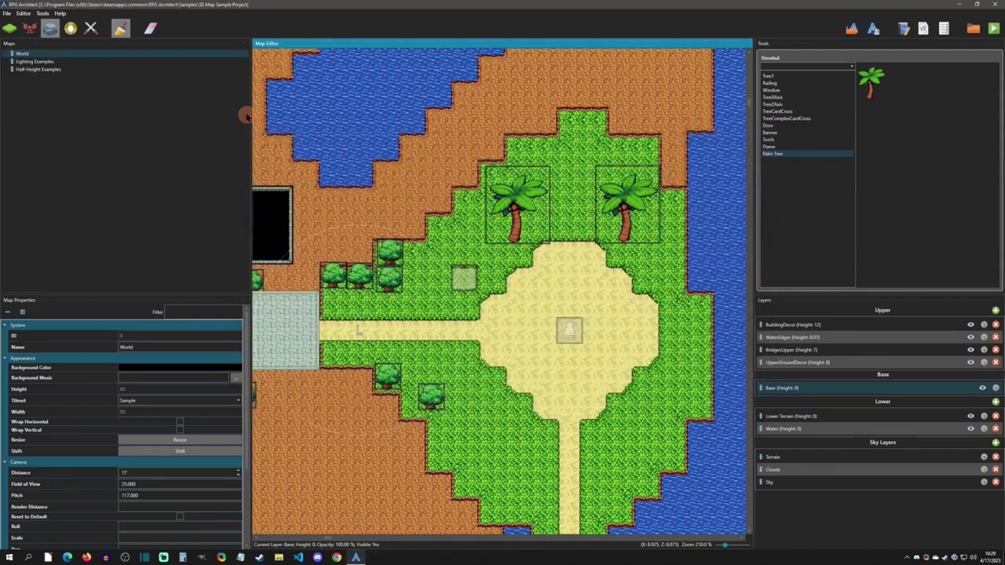
# - Set the Palm Tree doodad's Shape to Complex Cardinal Cross and accept the database changes
pyautogui.press('F9')
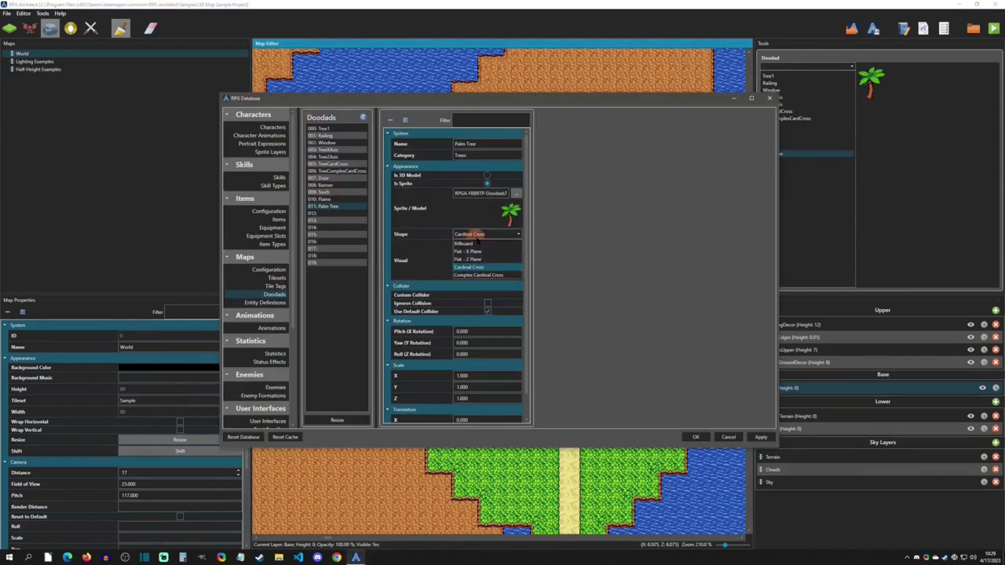
pyautogui.click(697, 438)
pyautogui.click(952, 153)
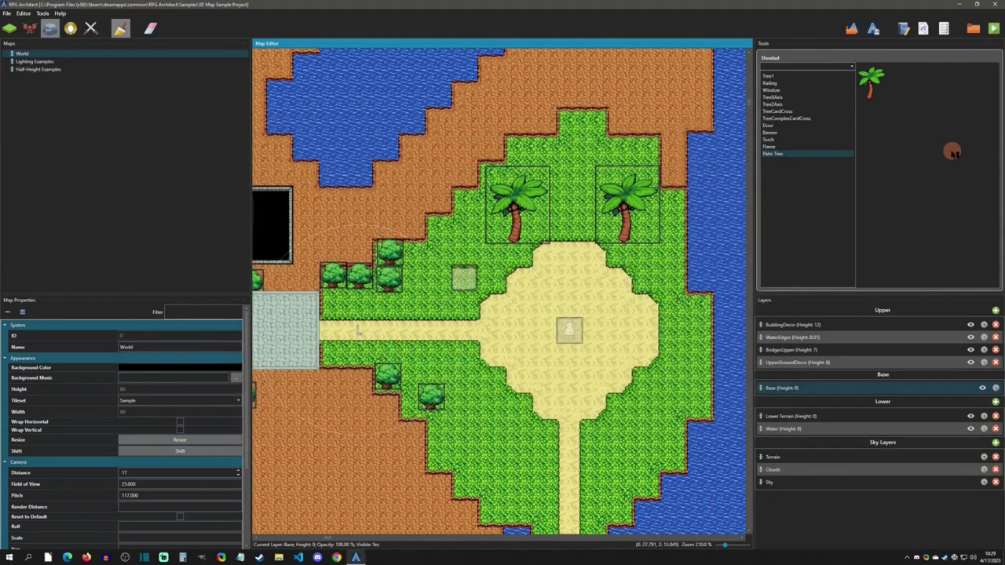
# - Playtest the map, walking near the palm trees and rotating the camera to examine their shape, and close the game
pyautogui.press('F5')
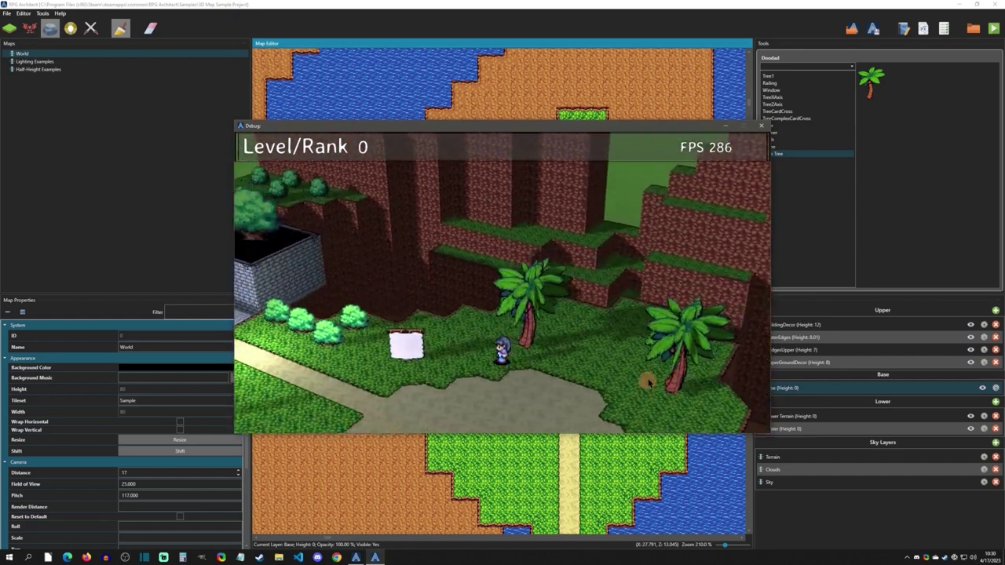
pyautogui.press('e')
pyautogui.press('Right')
pyautogui.press('Up')
pyautogui.press('q')
pyautogui.press('Left')
pyautogui.press('e')
pyautogui.click(762, 125)
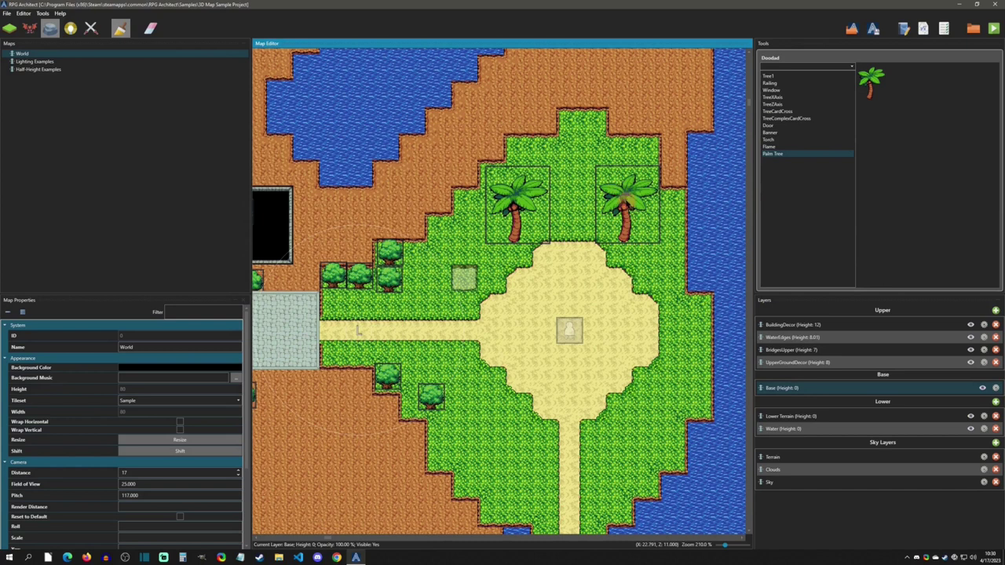
# - Snap both placed Palm Tree doodads to the grid, the eastern one first
pyautogui.rightClick(647, 212)
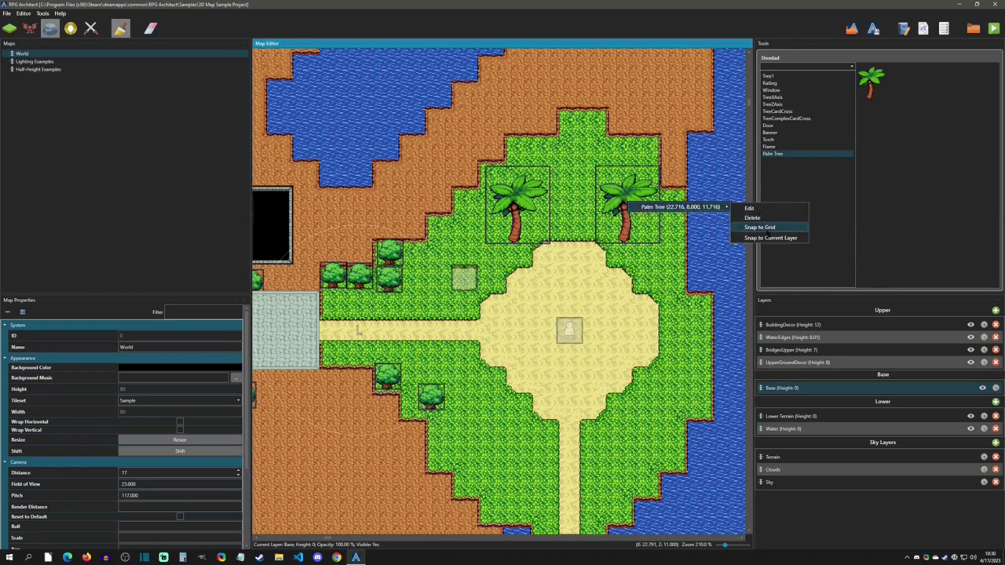
pyautogui.click(733, 228)
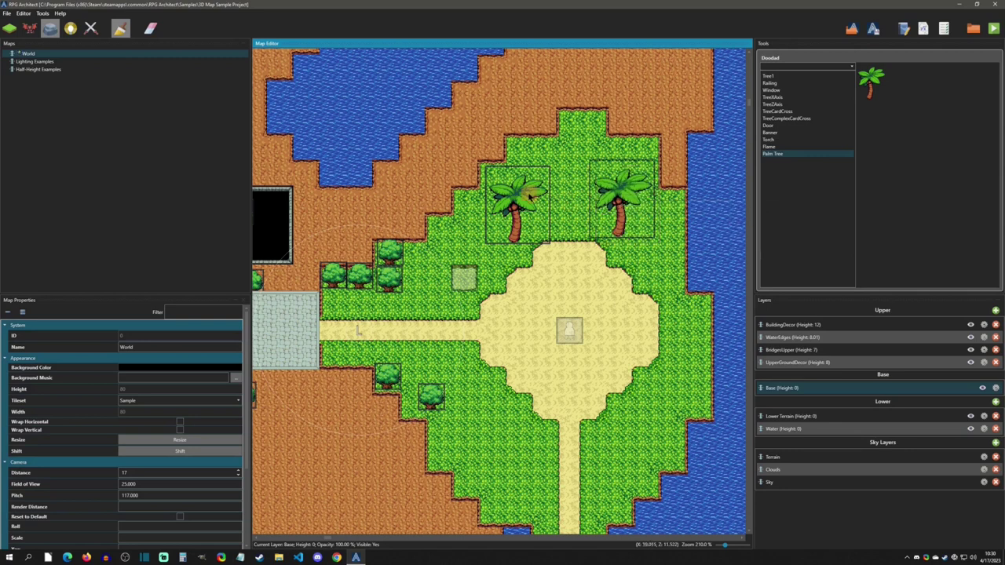
pyautogui.rightClick(542, 198)
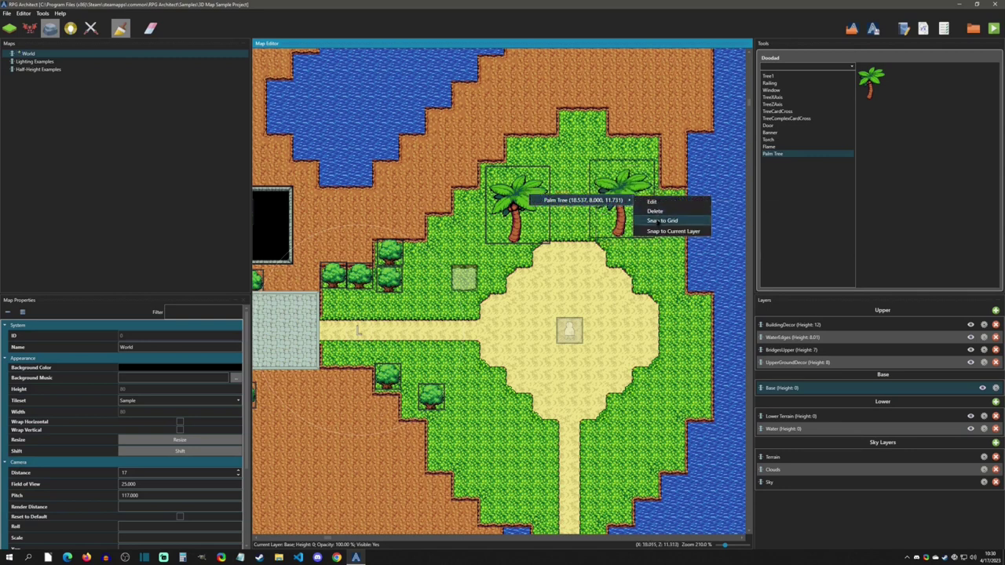
pyautogui.click(653, 220)
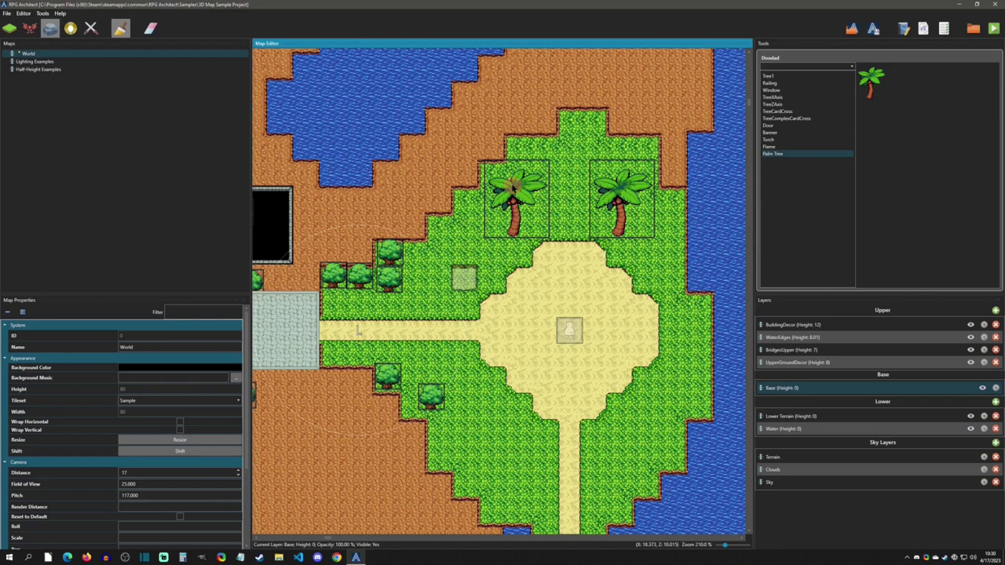
# - Snap the northernmost Tree1 doodad of the cluster above the path to the grid
pyautogui.rightClick(384, 248)
pyautogui.click(376, 249)
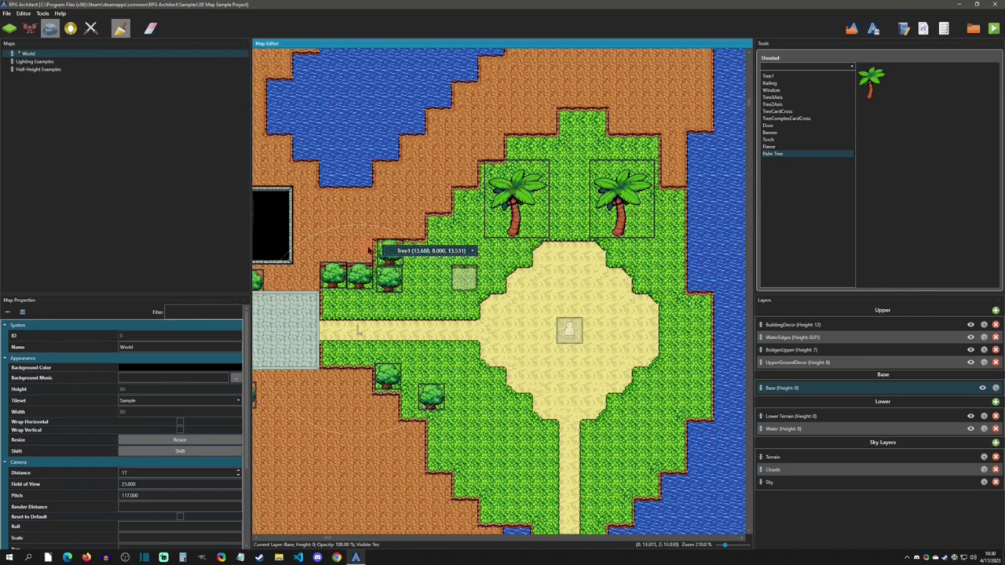
pyautogui.click(471, 251)
pyautogui.click(502, 271)
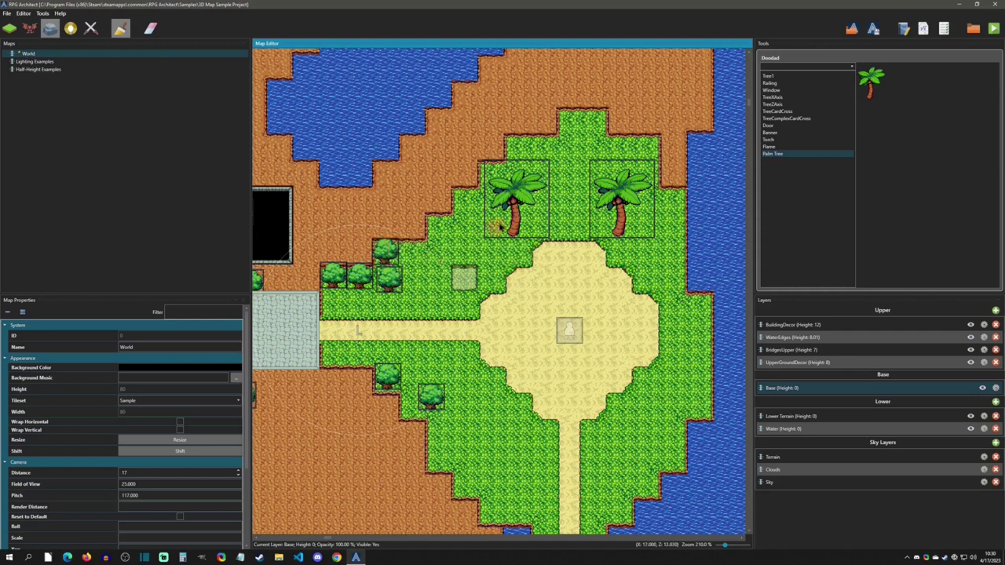
# - Change the western Palm Tree's position to X 22.5, keeping its Y and Z values
pyautogui.rightClick(526, 200)
pyautogui.moveTo(549, 205)
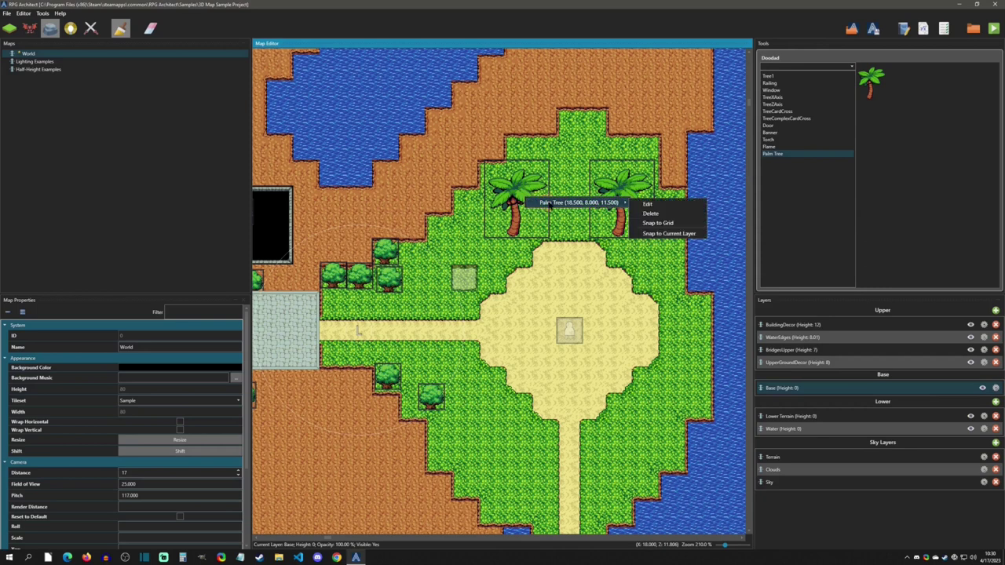
pyautogui.click(647, 203)
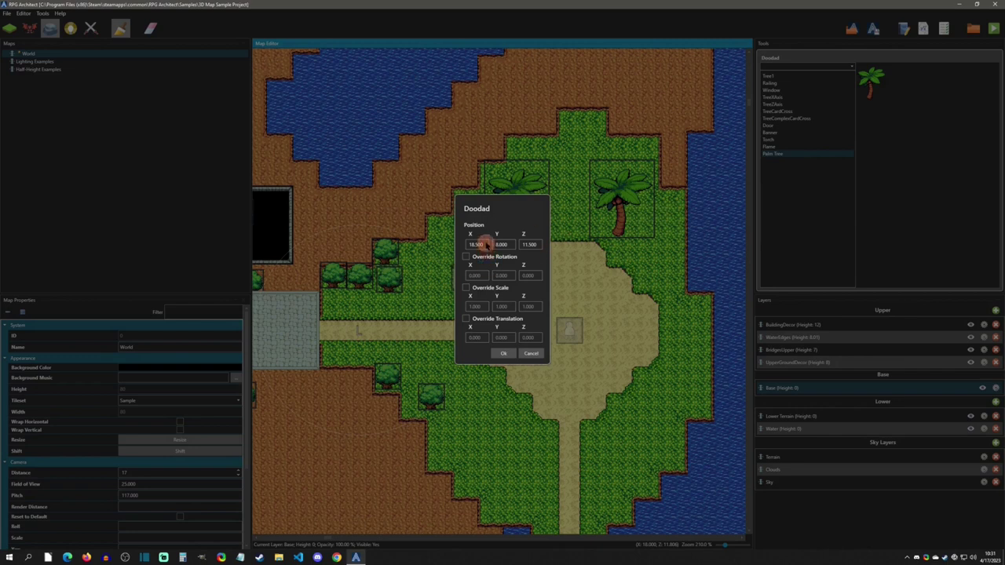
pyautogui.scroll(-1, 475, 243)
pyautogui.click(506, 353)
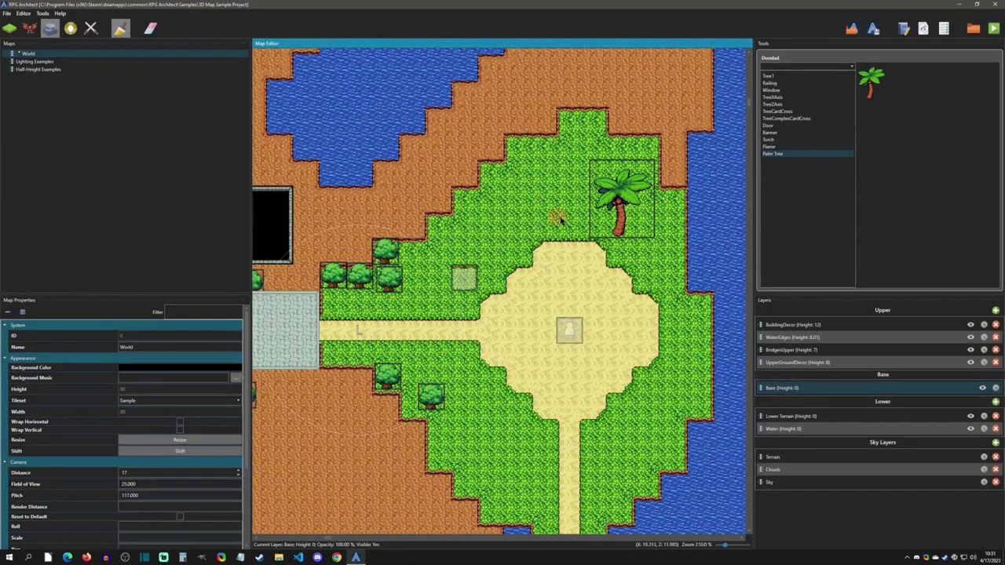
# - Edit the position of one of the two overlapping Palm Trees to shift it one tile west
pyautogui.moveTo(655, 210); pyautogui.dragTo(1004, 221, button='middle')
pyautogui.moveTo(761, 198); pyautogui.dragTo(1004, 196, button='middle')
pyautogui.moveTo(553, 210); pyautogui.dragTo(651, 221, button='middle')
pyautogui.moveTo(255, 220); pyautogui.dragTo(453, 230, button='middle')
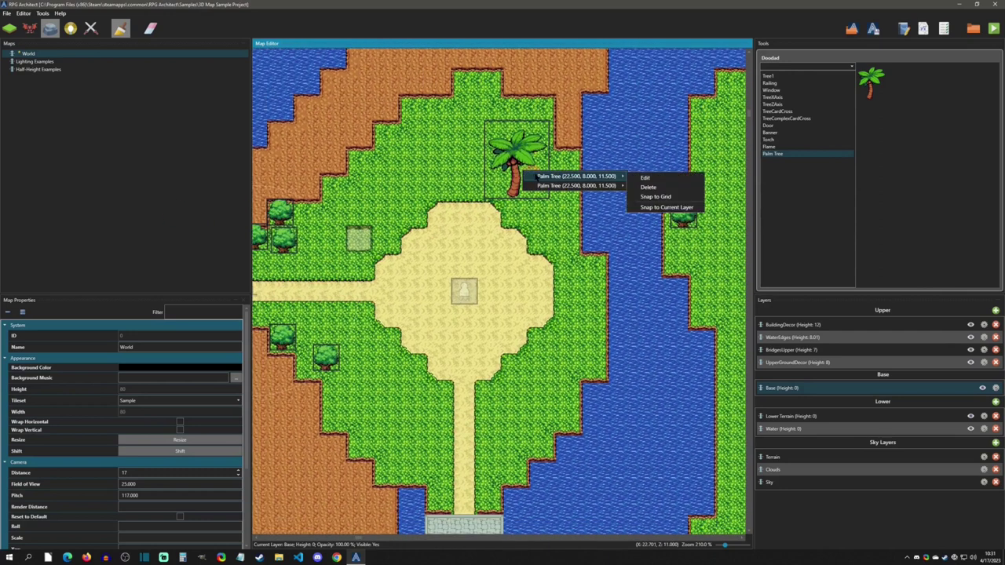
pyautogui.click(646, 177)
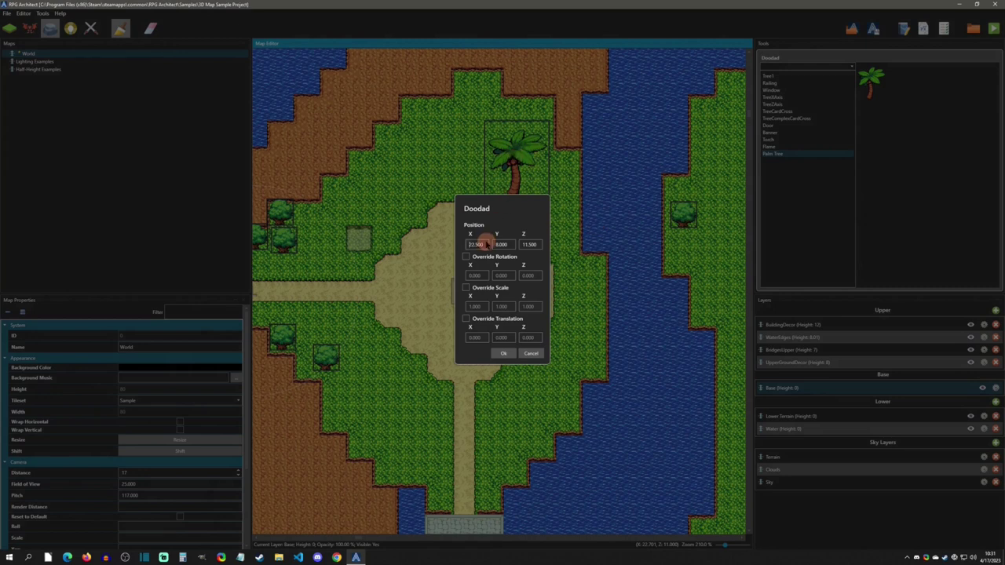
pyautogui.click(503, 354)
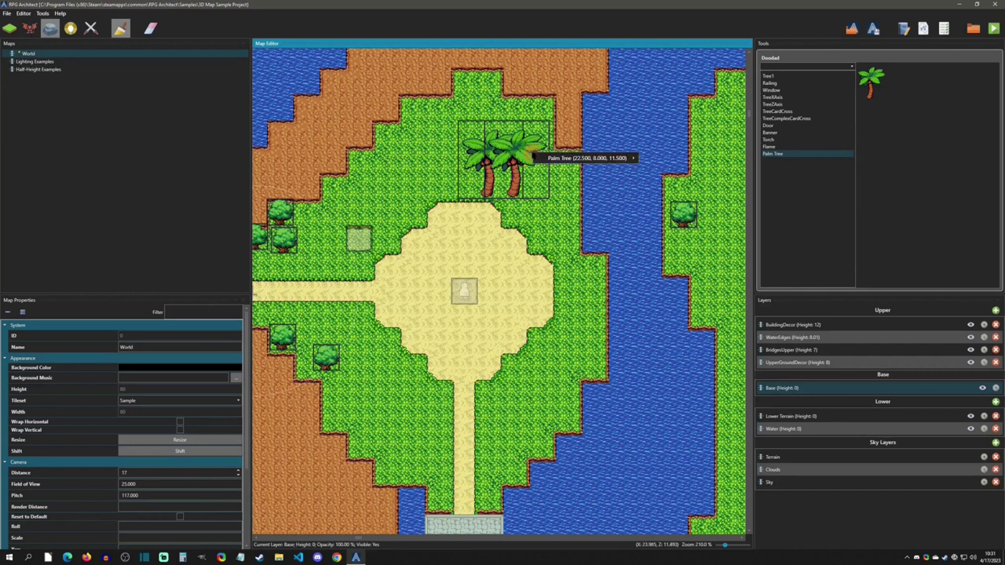
# - Set the X position of the eastern Palm Tree to 24.5
pyautogui.moveTo(554, 158)
pyautogui.click(655, 158)
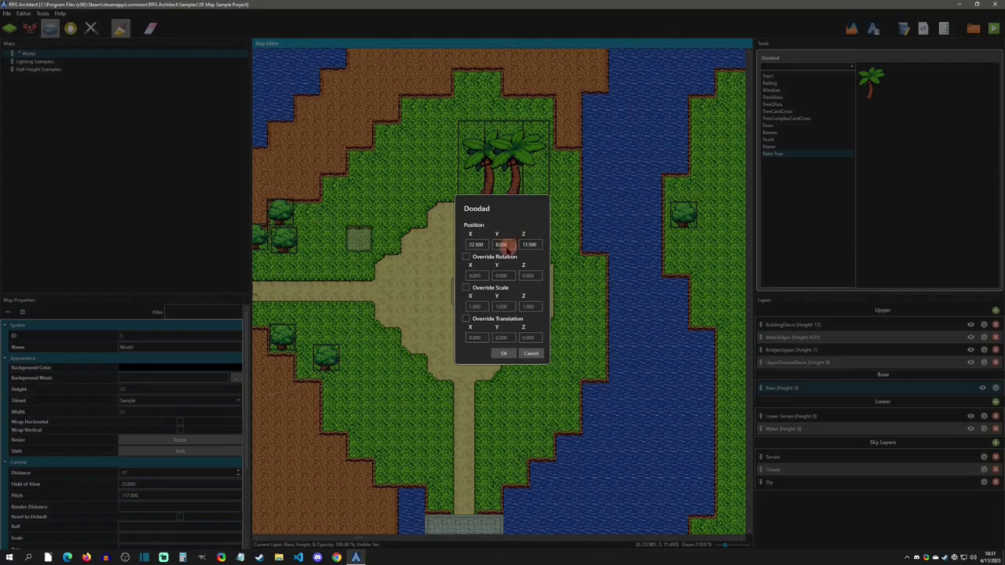
pyautogui.click(477, 245)
pyautogui.press('BackSpace')
pyautogui.write('4')
pyautogui.click(506, 354)
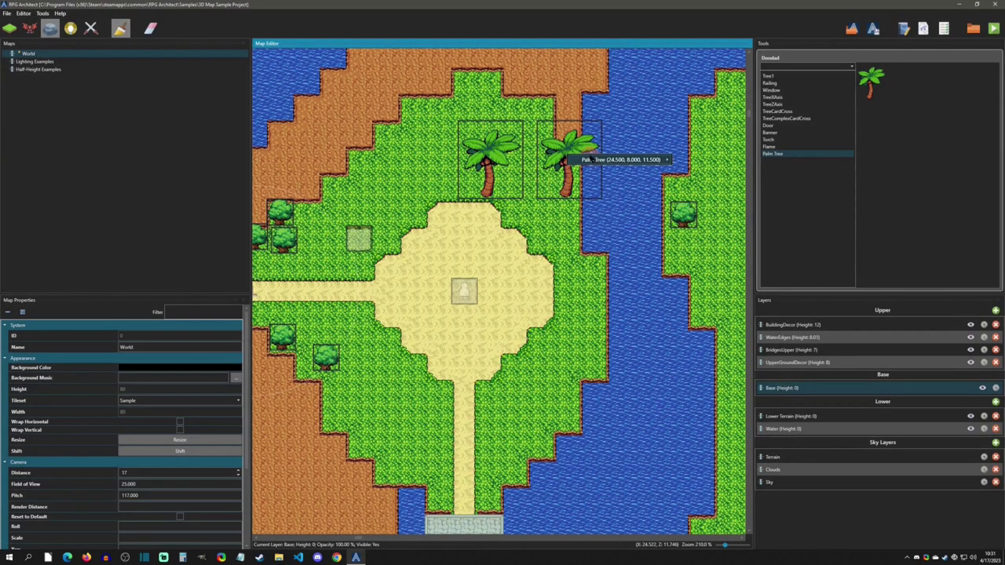
# - Try turning Override Rotation on and off for the eastern Palm Tree, and discard the edit
pyautogui.click(667, 159)
pyautogui.click(691, 161)
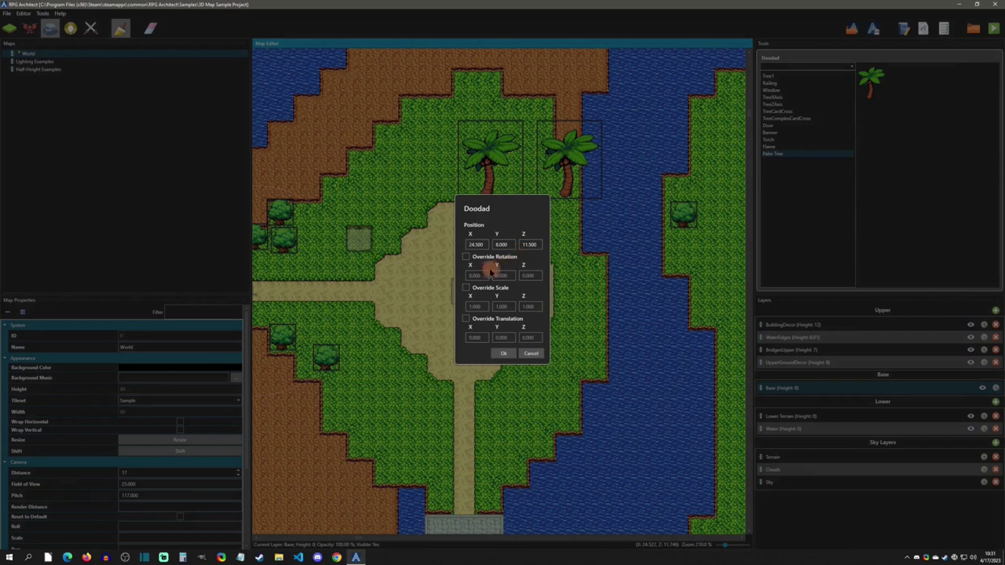
pyautogui.click(466, 257)
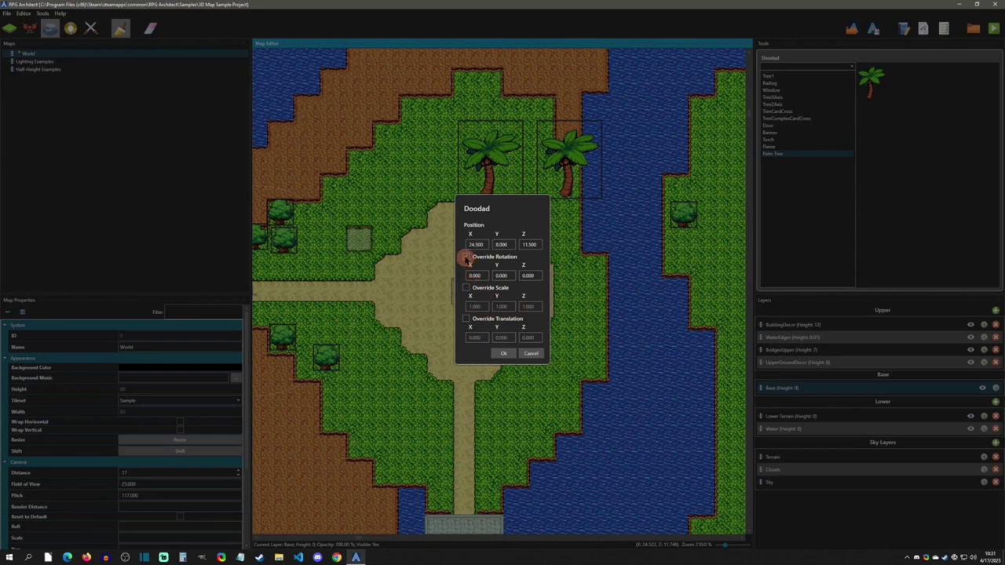
pyautogui.click(467, 258)
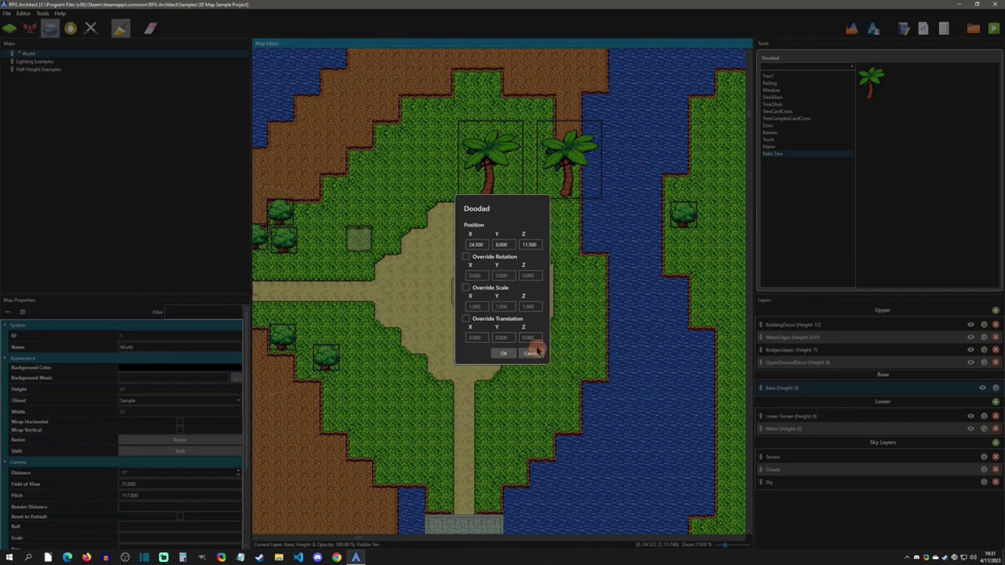
pyautogui.click(531, 353)
# - Delete the eastern Palm Tree from the map
pyautogui.rightClick(664, 189)
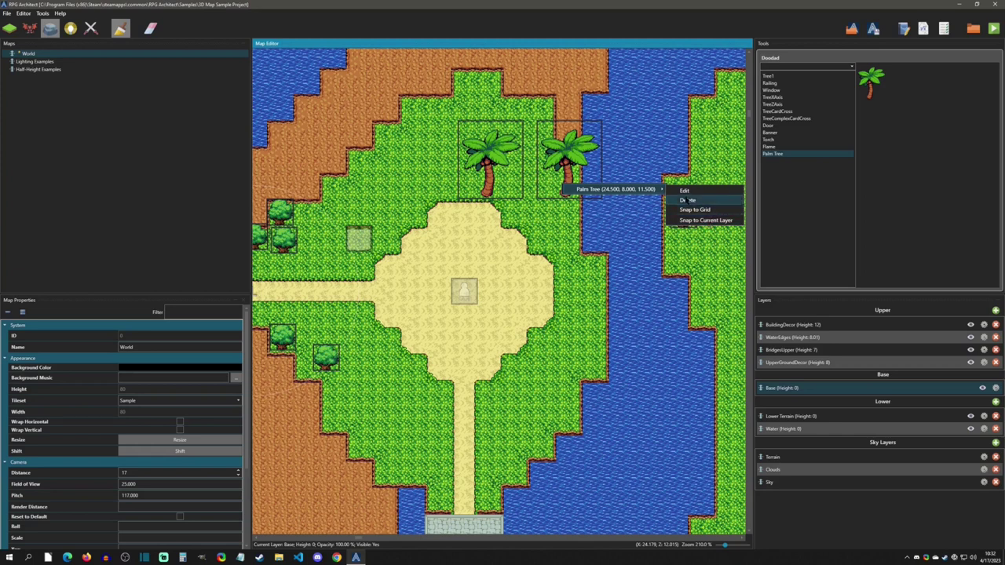
pyautogui.click(687, 200)
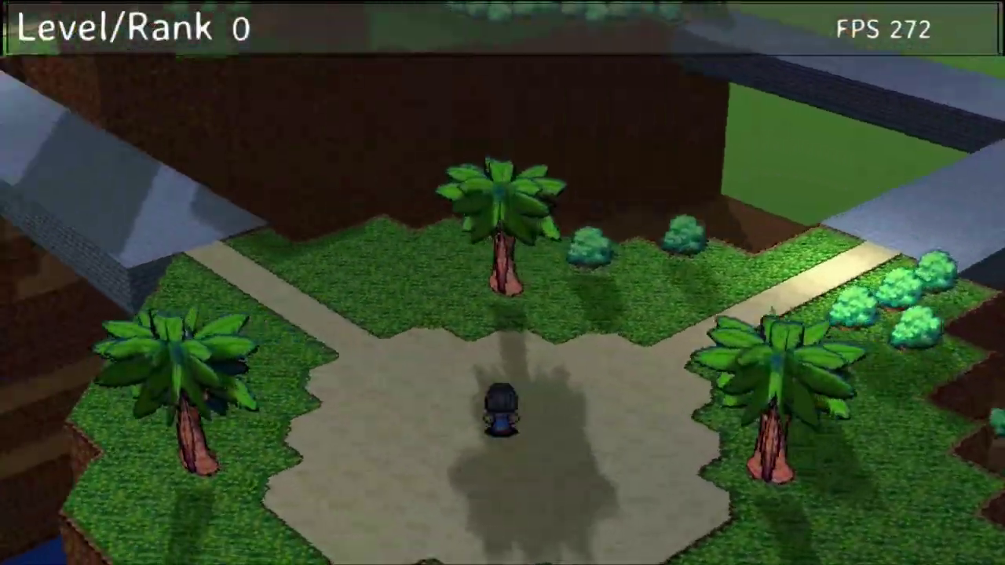
# - Rotate the camera around the character in the playtest to examine the palm trees around the clearing
pyautogui.press('Left')
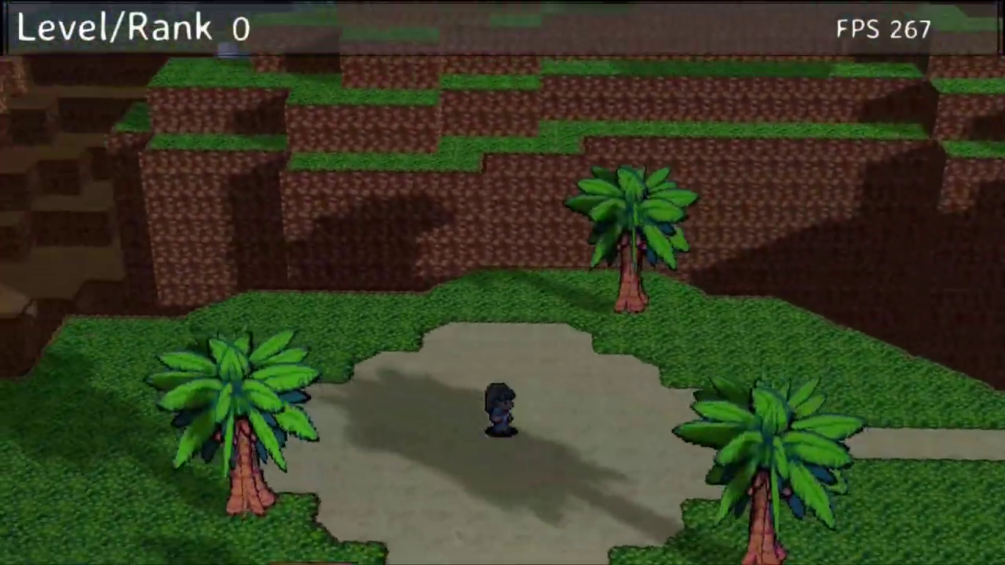